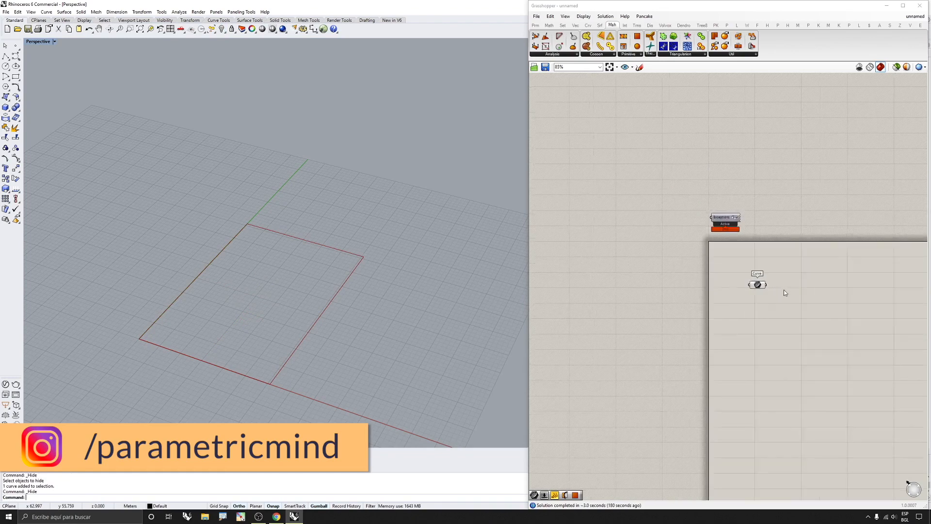
# Step: Add a Mesh Plane component beside the Curve component and use the curve as its Boundary
pyautogui.click(632, 55)
pyautogui.click(646, 126)
pyautogui.click(818, 291)
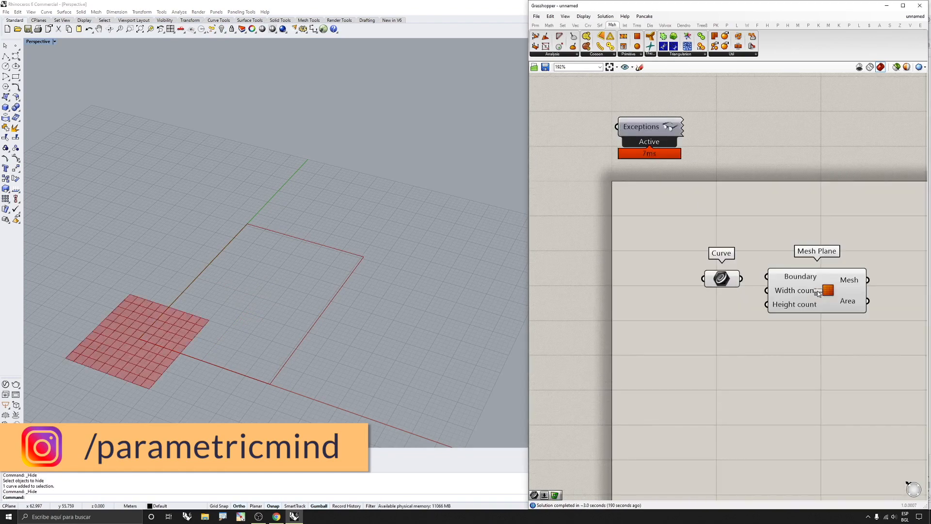
pyautogui.scroll(2, 797, 294)
pyautogui.moveTo(759, 271); pyautogui.dragTo(722, 273)
pyautogui.moveTo(807, 293); pyautogui.dragTo(823, 321)
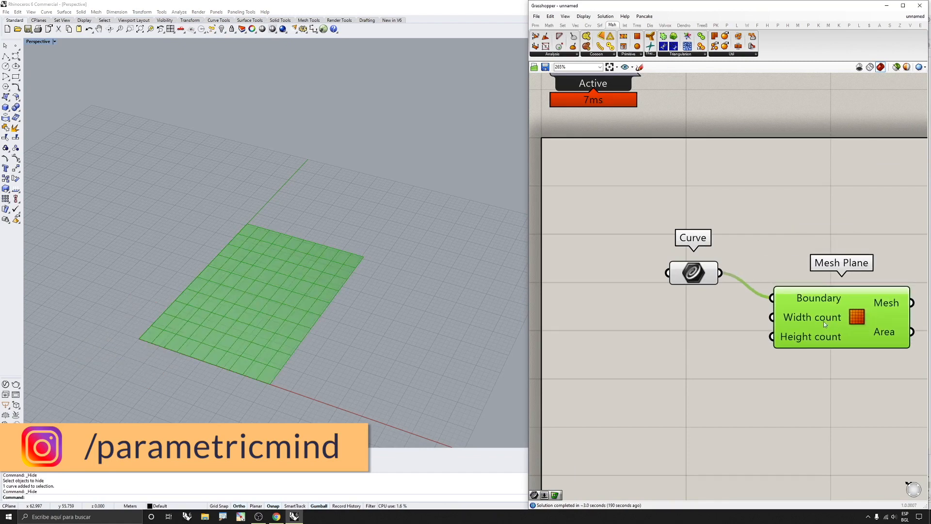
# Step: Create a number slider with the value 25 and connect it to the Mesh Plane's Width count
pyautogui.doubleClick(658, 323)
pyautogui.write('25')
pyautogui.press('Return')
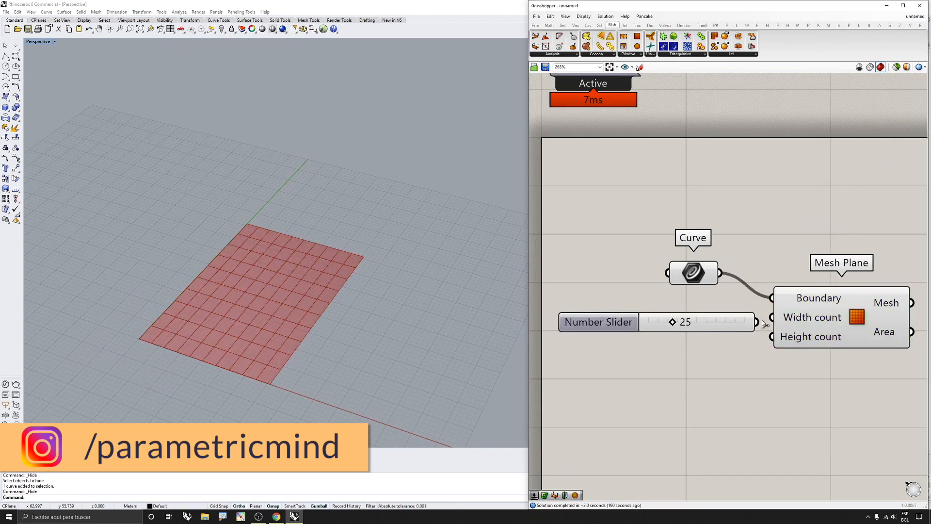
pyautogui.moveTo(756, 322); pyautogui.dragTo(711, 317)
# Step: Create a second number slider with the value 1.5 and add a Multiplication component near the sliders
pyautogui.doubleClick(679, 345)
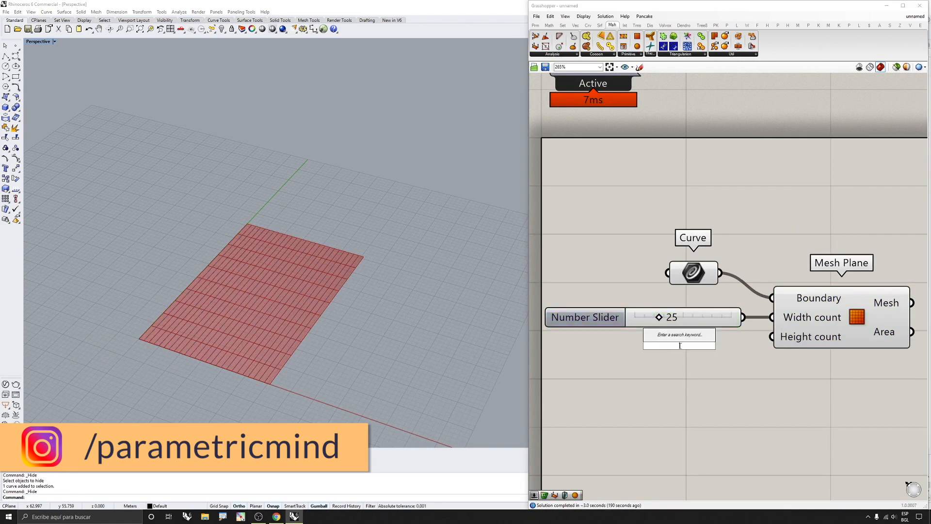
pyautogui.write('1.5')
pyautogui.press('Return')
pyautogui.click(620, 345)
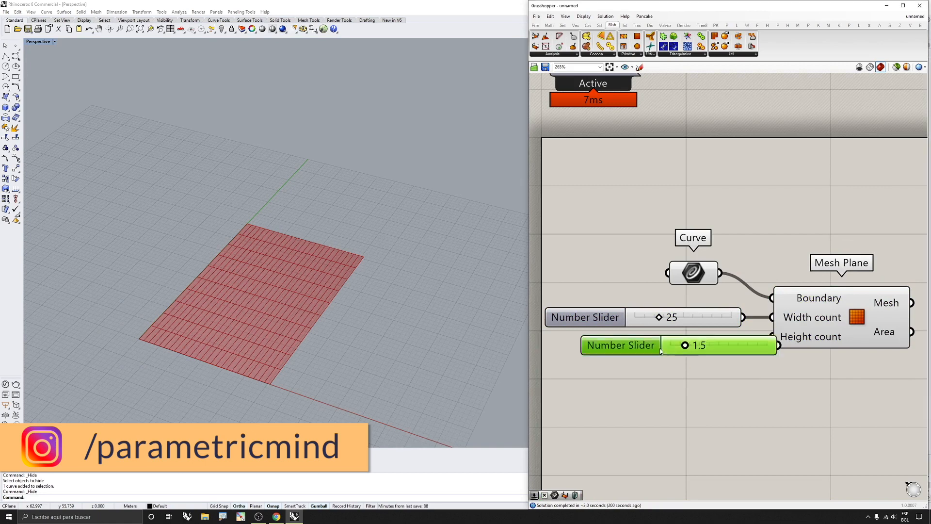
pyautogui.scroll(-3, 643, 381)
pyautogui.doubleClick(659, 353)
pyautogui.write('*')
pyautogui.press('Return')
pyautogui.scroll(3, 672, 382)
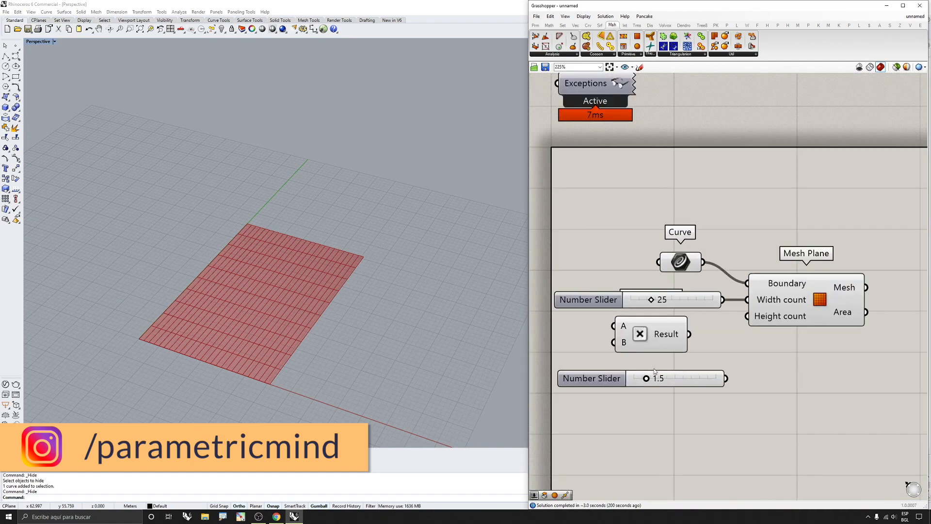
# Step: Multiply the 25 slider by the 1.5 slider and feed the Result into the Mesh Plane's Height count
pyautogui.moveTo(614, 342); pyautogui.dragTo(726, 378)
pyautogui.moveTo(789, 313); pyautogui.dragTo(857, 313)
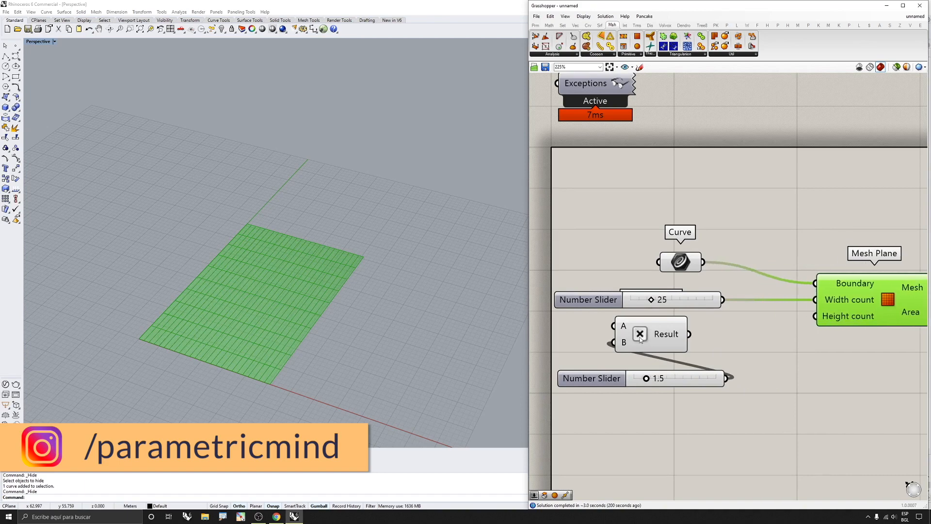
pyautogui.moveTo(640, 339); pyautogui.dragTo(742, 351)
pyautogui.moveTo(722, 316); pyautogui.dragTo(722, 300)
pyautogui.moveTo(705, 300); pyautogui.dragTo(682, 305)
pyautogui.moveTo(811, 334); pyautogui.dragTo(790, 345)
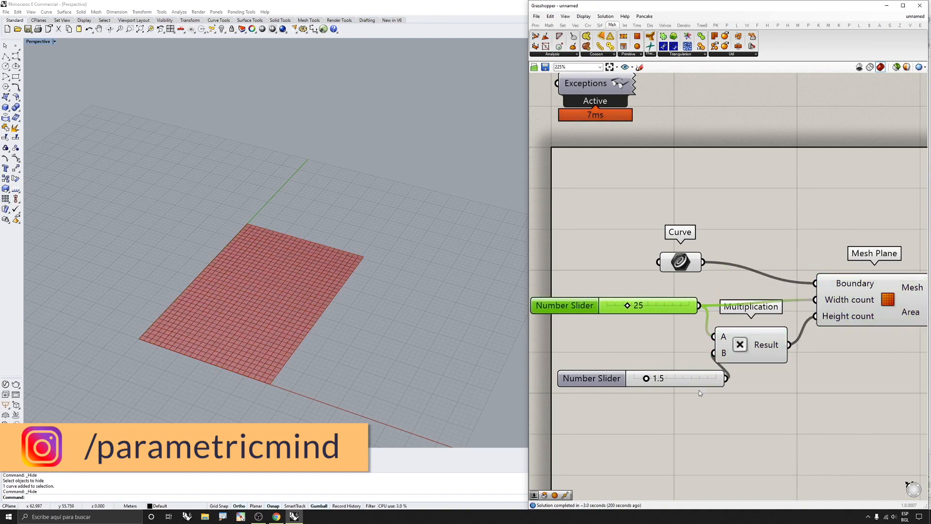
# Step: Set the slider that multiplies the width count to 1.3 to adjust the mesh cell proportions
pyautogui.scroll(3, 657, 386)
pyautogui.scroll(3, 294, 339)
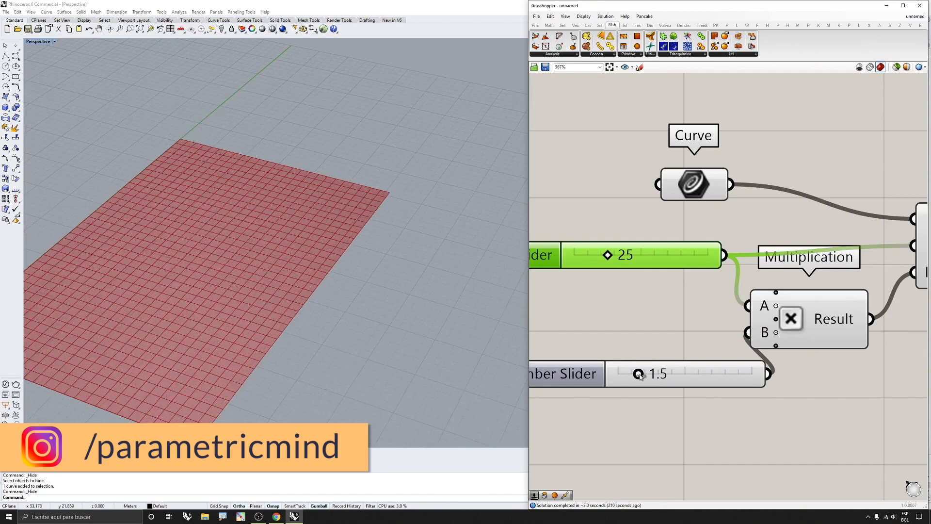
pyautogui.moveTo(639, 375); pyautogui.dragTo(638, 375)
pyautogui.scroll(-8, 339, 262)
pyautogui.moveTo(340, 262); pyautogui.dragTo(305, 268, button='right')
pyautogui.scroll(7, 245, 242)
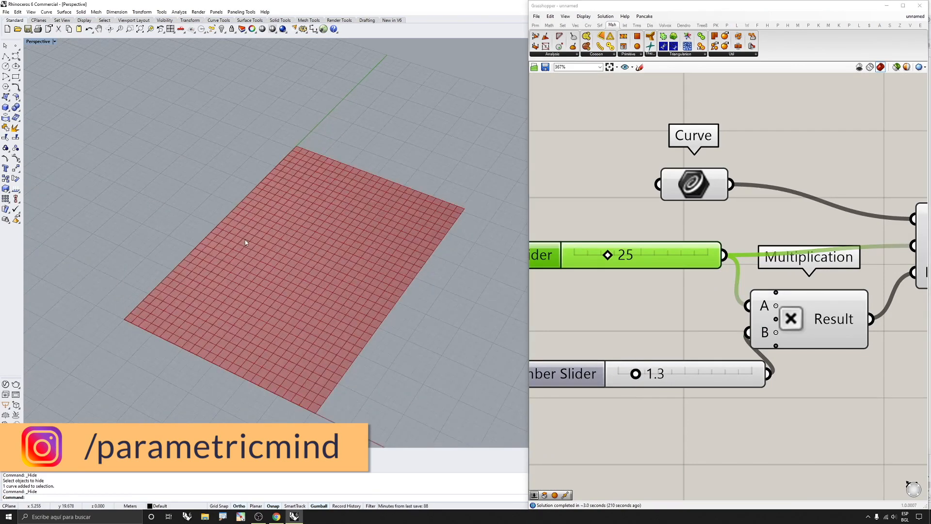
# Step: Turn off the viewport preview of the Curve component
pyautogui.scroll(-8, 741, 290)
pyautogui.scroll(4, 832, 286)
pyautogui.moveTo(736, 288); pyautogui.dragTo(746, 288)
pyautogui.click(828, 261)
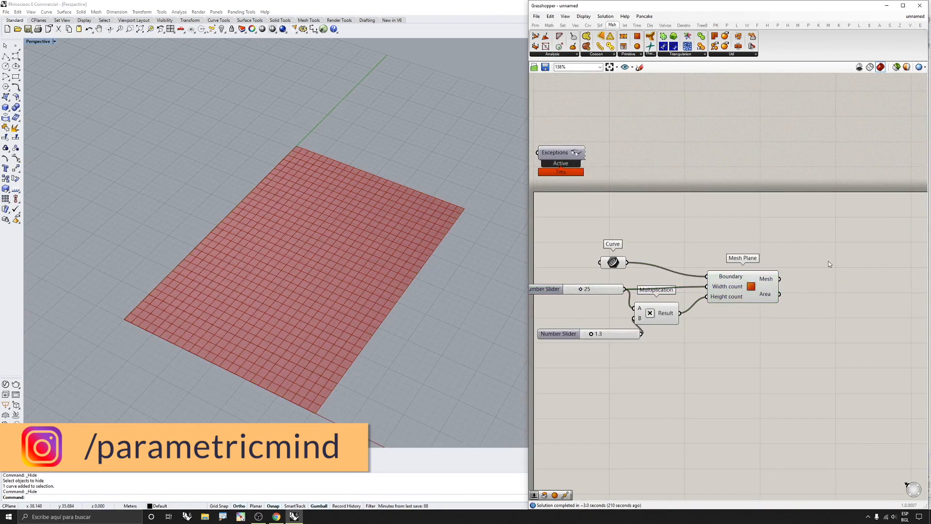
pyautogui.moveTo(649, 214); pyautogui.dragTo(616, 277)
pyautogui.middleClick(620, 277)
pyautogui.click(636, 261)
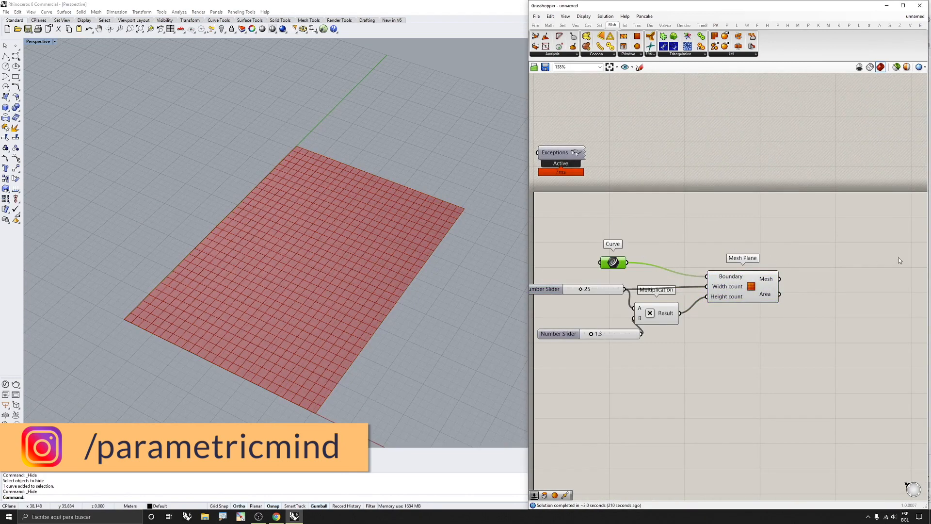
# Step: Add a Deconstruct Mesh component after Mesh Plane and connect the Mesh output to it
pyautogui.doubleClick(850, 278)
pyautogui.write('decons')
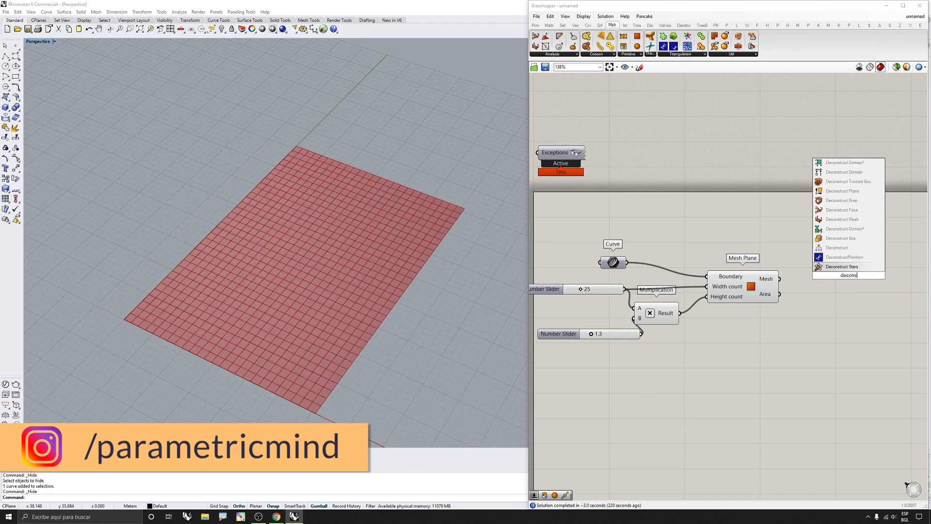
pyautogui.write('truct')
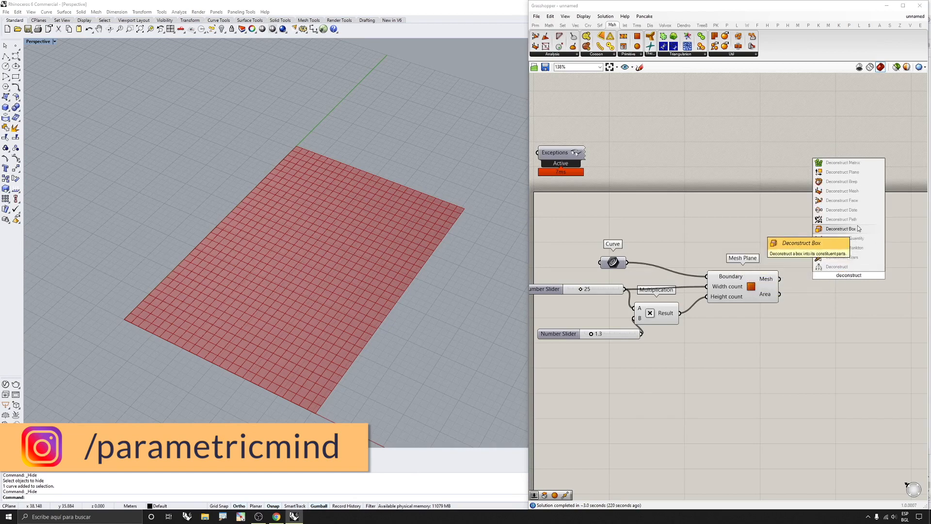
pyautogui.click(852, 192)
pyautogui.scroll(2, 851, 275)
pyautogui.moveTo(806, 278); pyautogui.dragTo(755, 282)
pyautogui.scroll(-4, 724, 290)
pyautogui.scroll(4, 811, 287)
pyautogui.click(785, 286)
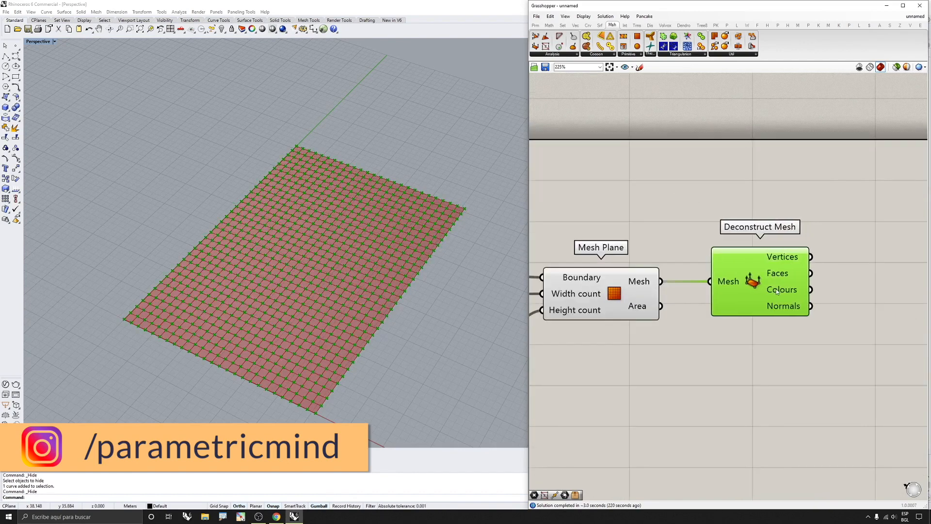
# Step: Add a Move component with the mesh Vertices as its Geometry and place it well away from Deconstruct Mesh
pyautogui.scroll(-2, 790, 289)
pyautogui.scroll(2, 793, 300)
pyautogui.doubleClick(792, 300)
pyautogui.write('move')
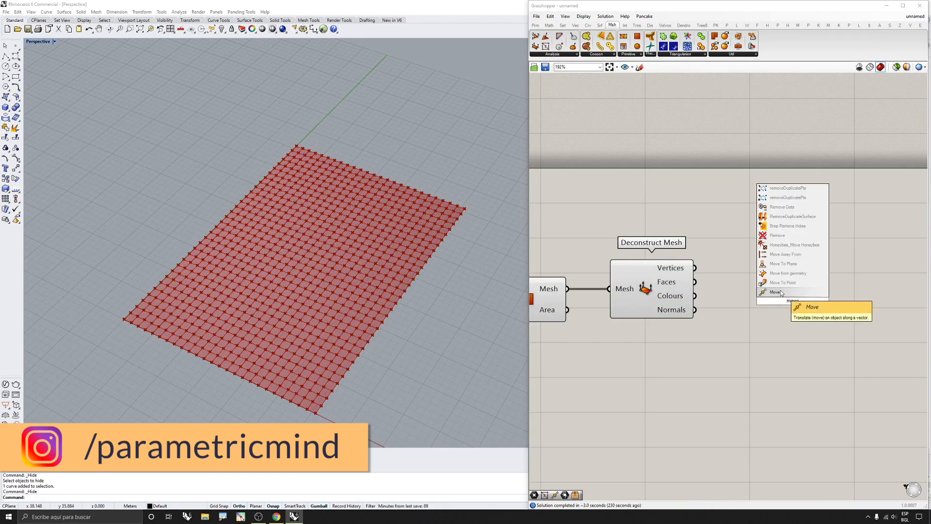
pyautogui.click(764, 293)
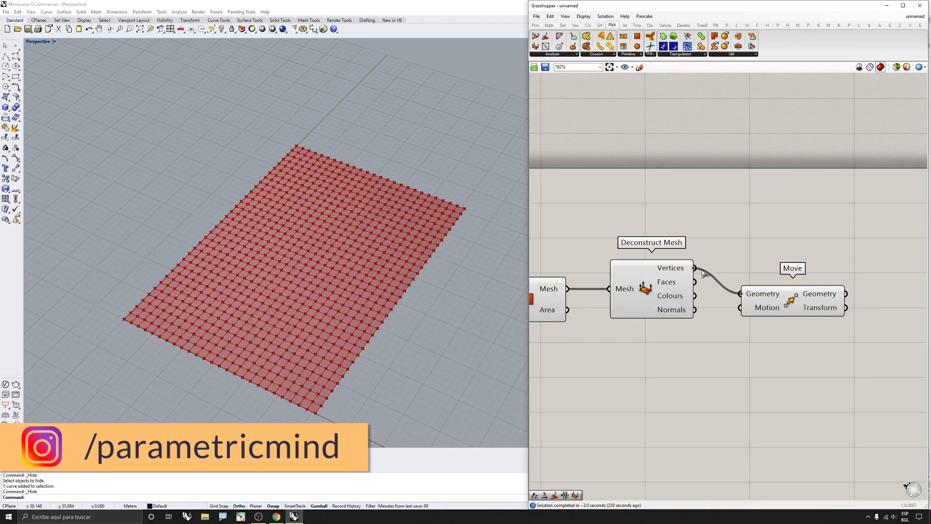
pyautogui.scroll(-2, 704, 273)
pyautogui.click(749, 286)
pyautogui.scroll(-4, 745, 283)
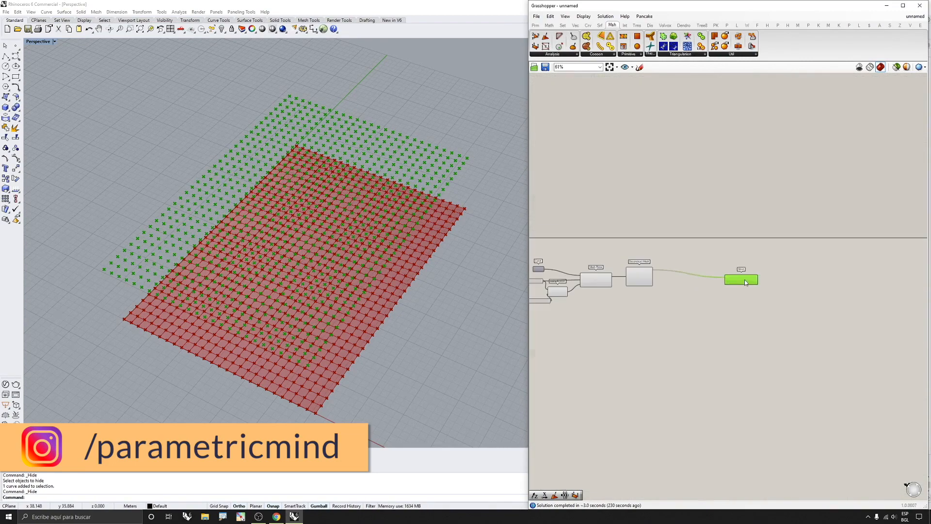
pyautogui.moveTo(746, 282); pyautogui.dragTo(846, 275)
# Step: Add a Range component to the canvas below the Deconstruct Mesh outputs
pyautogui.moveTo(338, 238); pyautogui.dragTo(339, 274, button='right')
pyautogui.scroll(3, 591, 283)
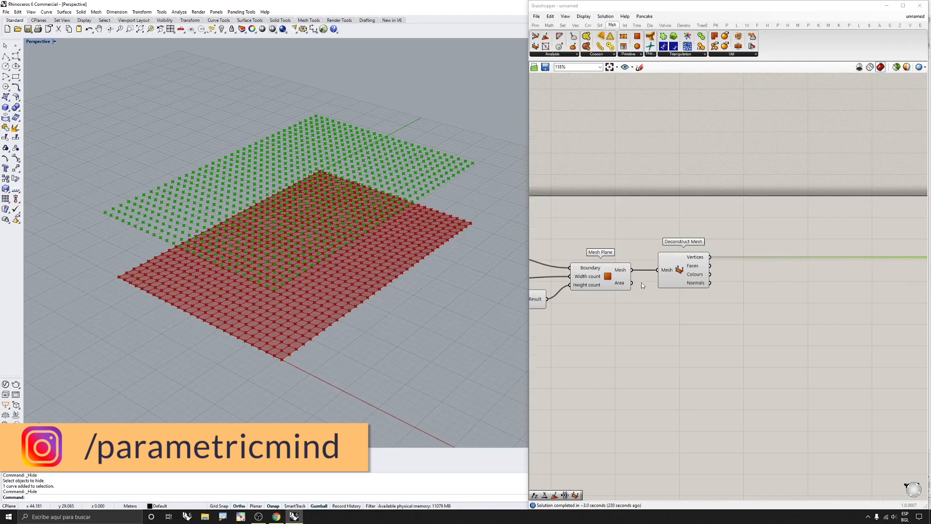
pyautogui.click(773, 292)
pyautogui.doubleClick(773, 292)
pyautogui.write('range')
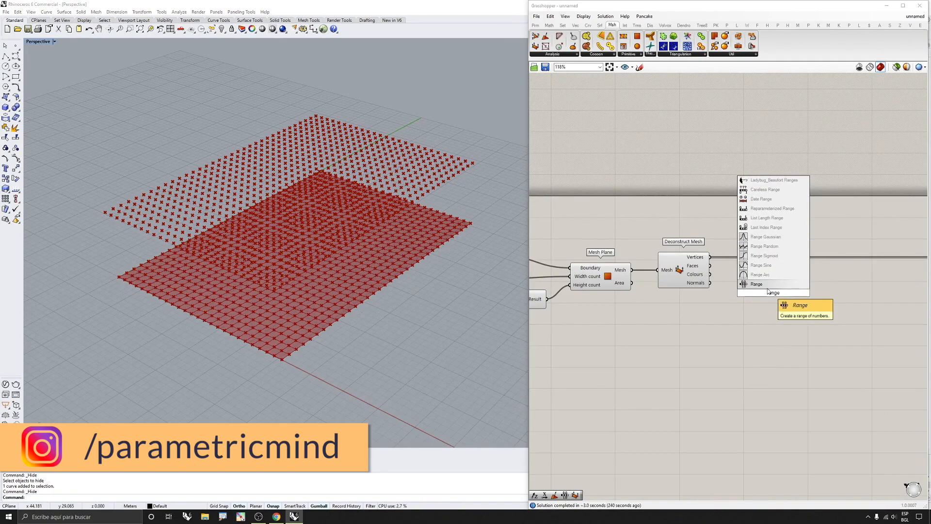
pyautogui.press('Return')
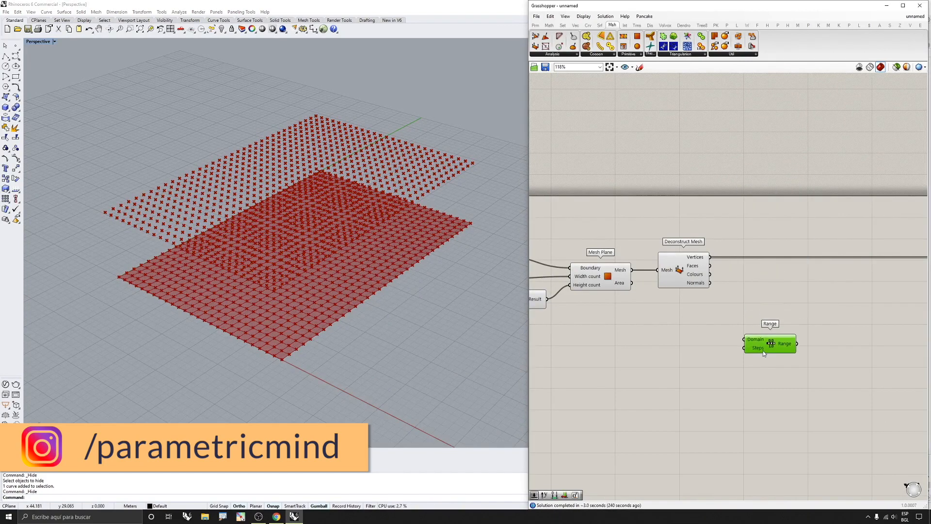
pyautogui.moveTo(763, 353); pyautogui.dragTo(770, 352)
pyautogui.click(698, 324)
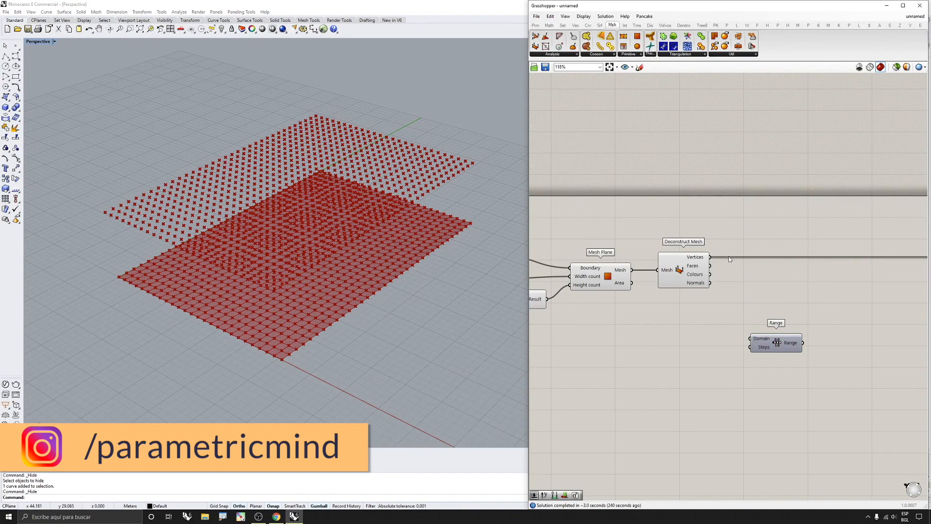
# Step: Read the mesh Normals list down to its last item in a panel attached to Deconstruct Mesh
pyautogui.click(534, 26)
pyautogui.scroll(3, 749, 280)
pyautogui.moveTo(662, 104); pyautogui.dragTo(649, 342)
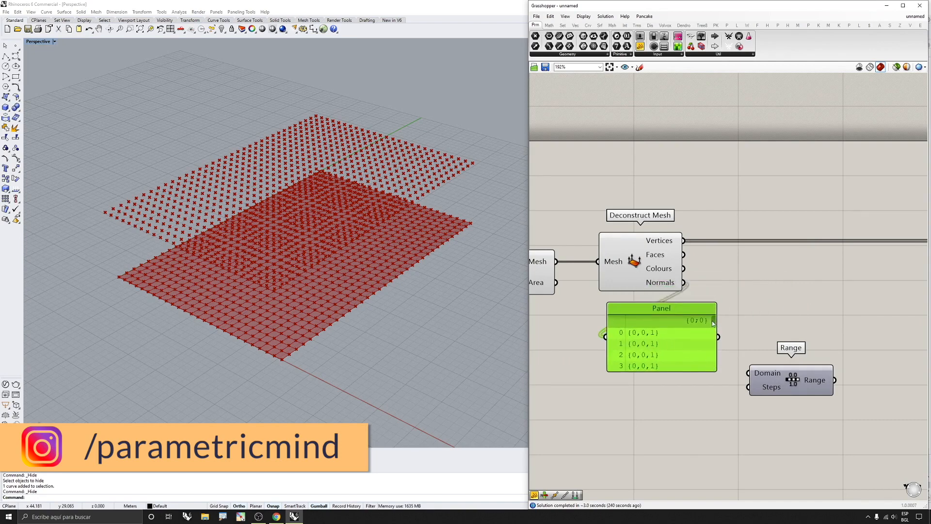
pyautogui.moveTo(712, 322); pyautogui.dragTo(717, 373)
# Step: Add a List Length component and connect the Normals output to its List input
pyautogui.doubleClick(644, 401)
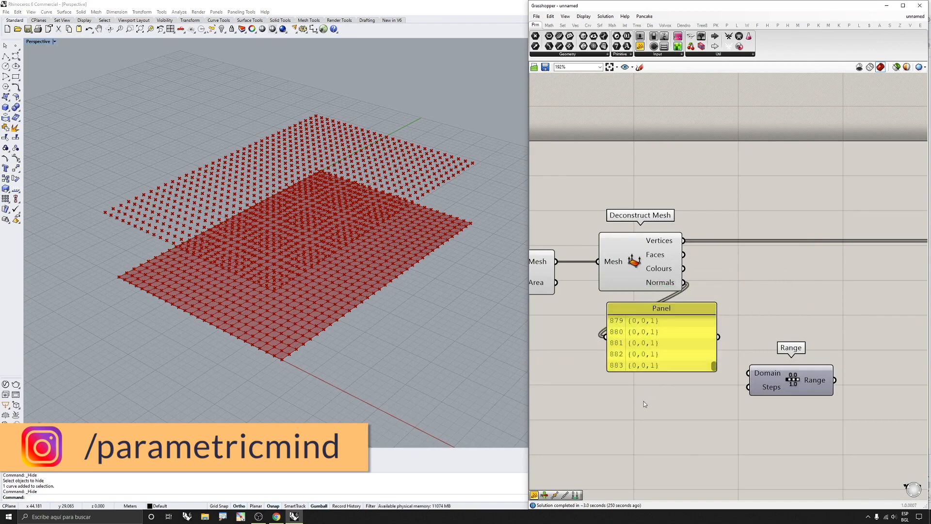
pyautogui.write('list l')
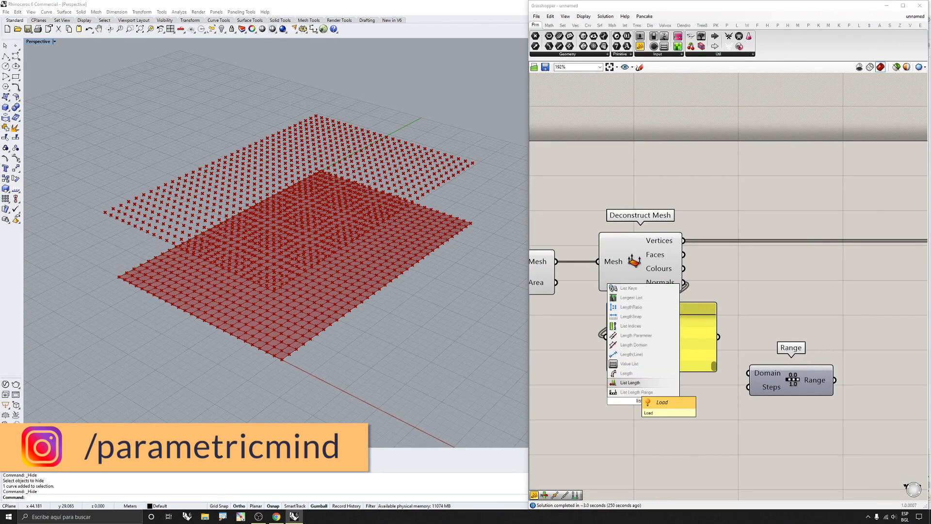
pyautogui.click(627, 373)
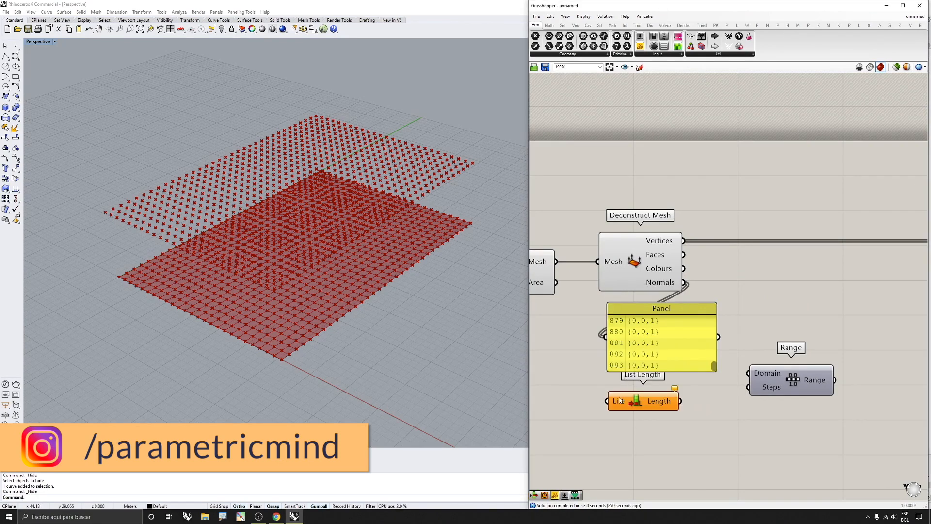
pyautogui.moveTo(682, 303); pyautogui.dragTo(684, 283)
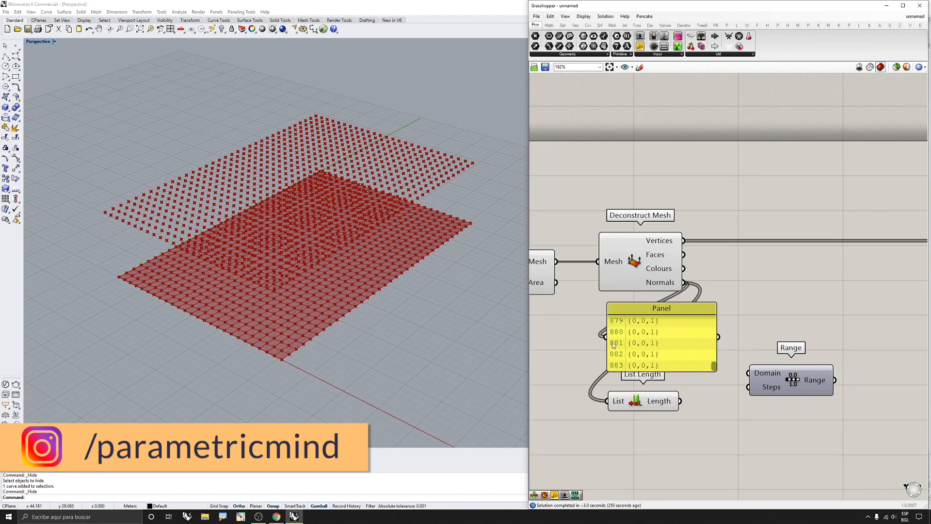
# Step: Check the List Length output in the panel and delete the panel
pyautogui.moveTo(605, 338); pyautogui.dragTo(679, 400)
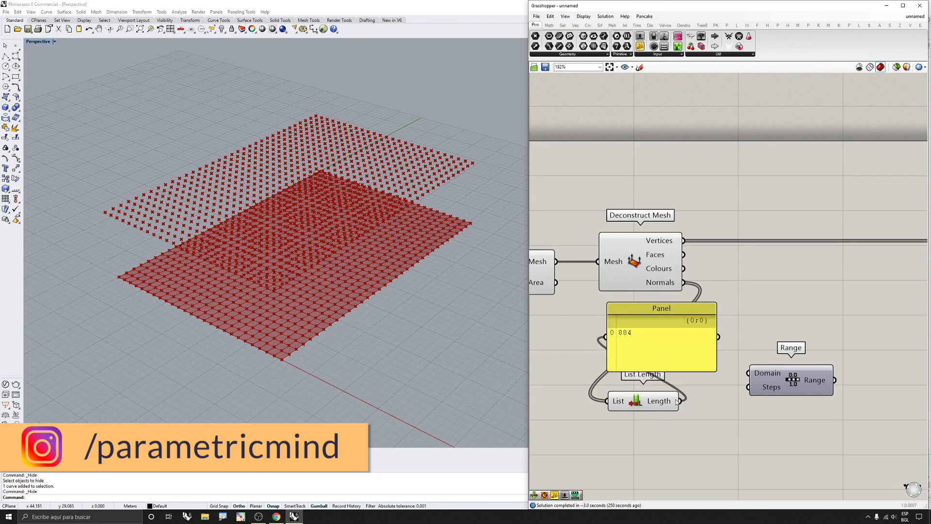
pyautogui.moveTo(671, 353); pyautogui.dragTo(711, 360)
pyautogui.press('Delete')
# Step: Feed the List Length output into the Range's Steps input and assign an expression to that input
pyautogui.moveTo(661, 406); pyautogui.dragTo(663, 370)
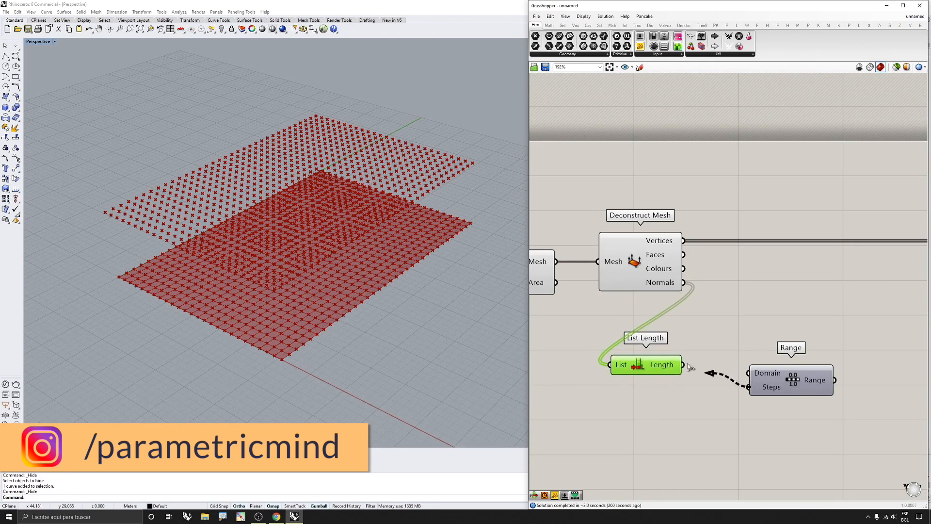
pyautogui.rightClick(769, 386)
pyautogui.moveTo(800, 441)
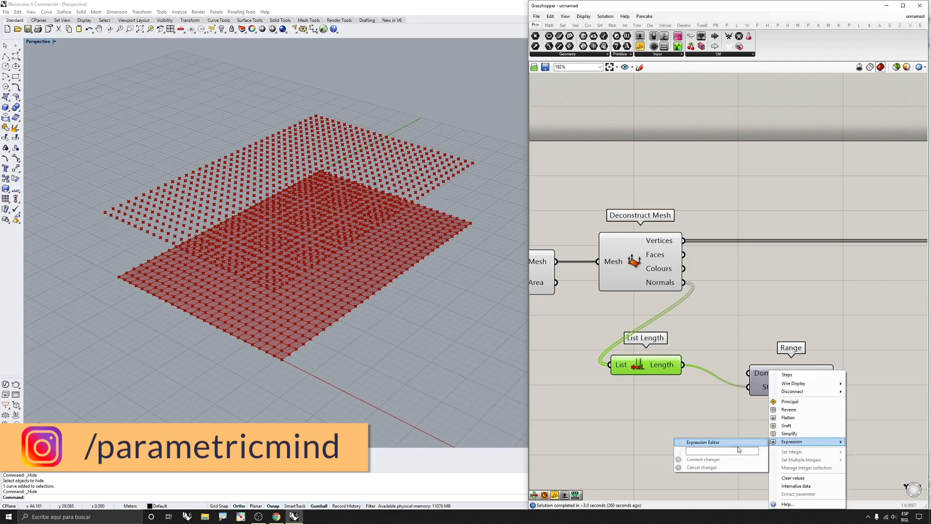
pyautogui.press('Return')
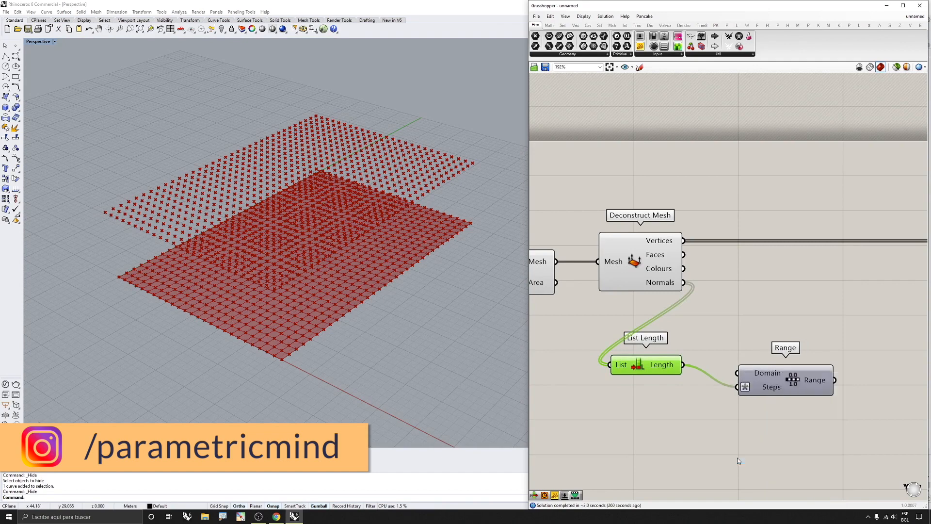
# Step: Add a Graph Mapper component that takes the Range output as its input
pyautogui.scroll(-2, 737, 458)
pyautogui.scroll(-1, 711, 380)
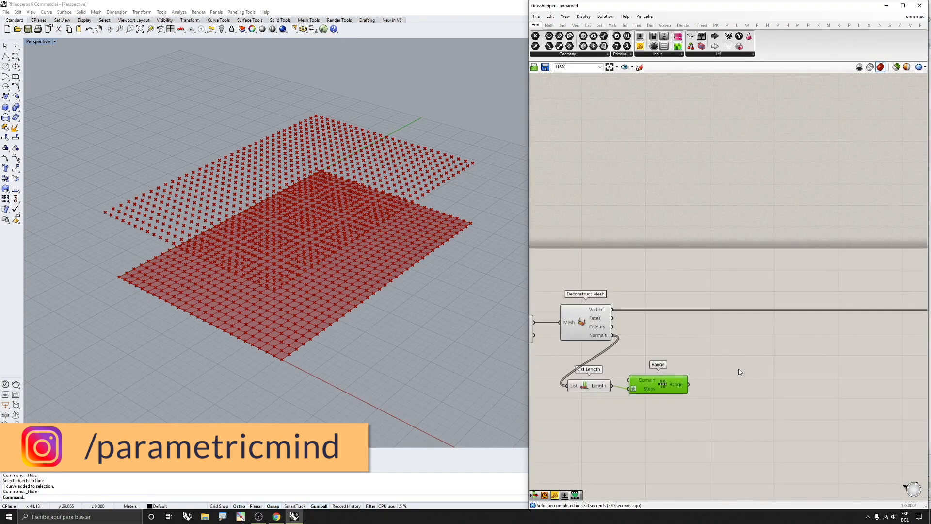
pyautogui.click(739, 372)
pyautogui.doubleClick(738, 371)
pyautogui.write('graph ma')
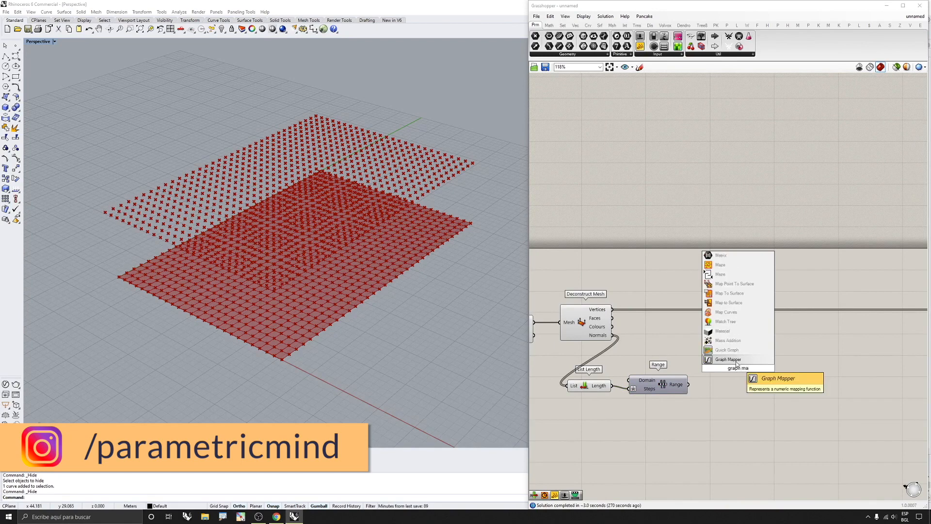
pyautogui.press('Return')
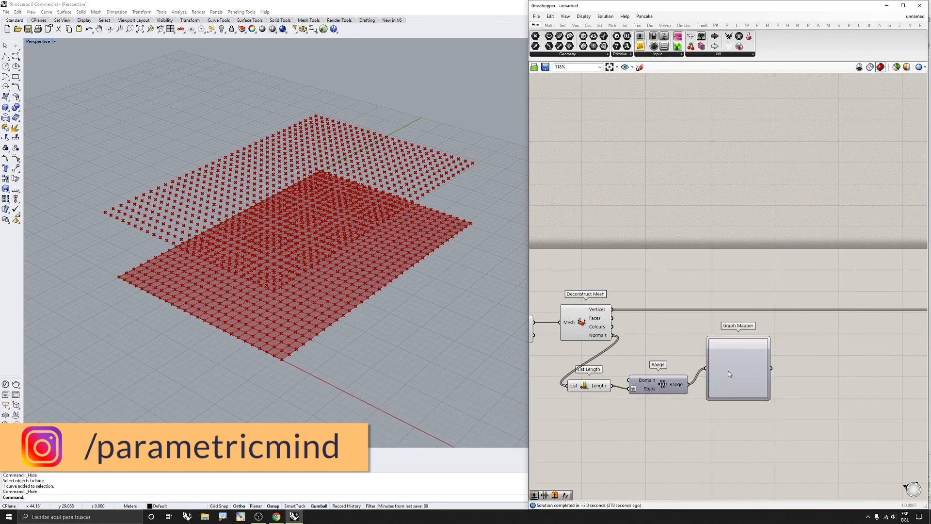
# Step: Duplicate the Graph Mapper to form a chain of three in series after the Range, and line them up in a row
pyautogui.moveTo(733, 371); pyautogui.dragTo(844, 410)
pyautogui.press('Delete')
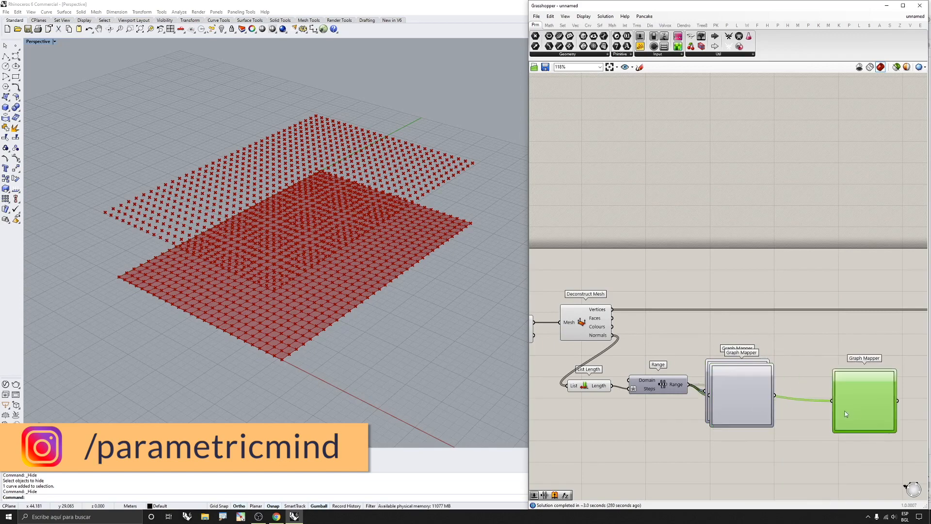
pyautogui.moveTo(752, 404); pyautogui.dragTo(816, 407)
pyautogui.scroll(-3, 812, 405)
pyautogui.scroll(1, 810, 402)
pyautogui.click(810, 397)
pyautogui.click(755, 393)
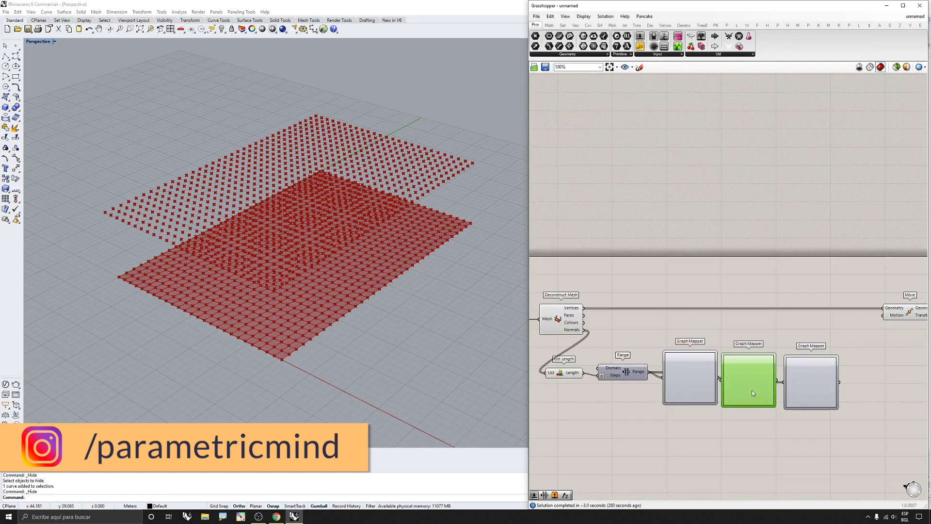
pyautogui.scroll(4, 734, 382)
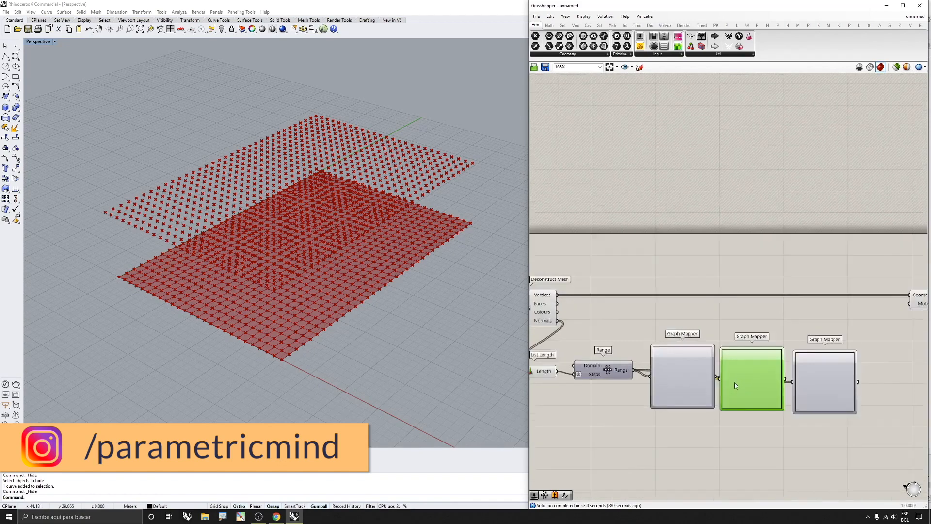
pyautogui.scroll(-3, 795, 378)
pyautogui.click(780, 376)
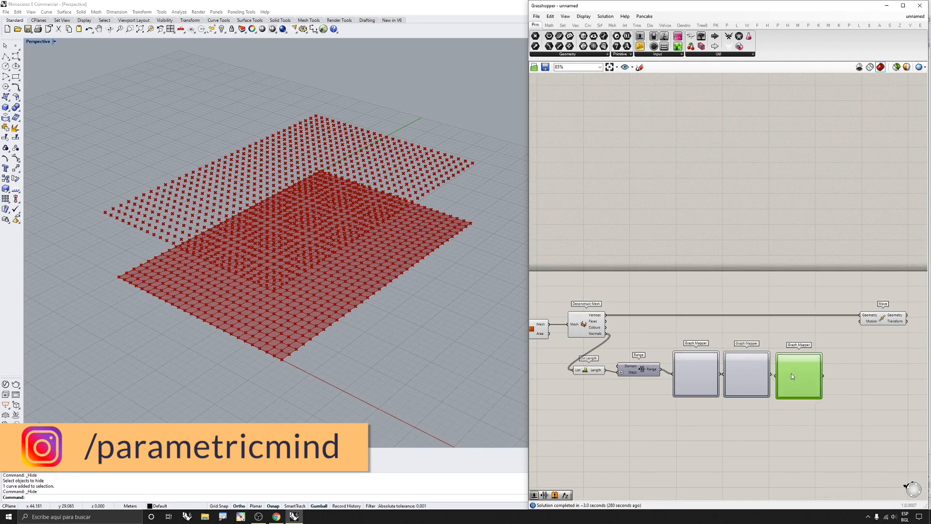
# Step: Add a Unit Z component fed by the third Graph Mapper and connect its vector to the Move's Motion input
pyautogui.doubleClick(850, 358)
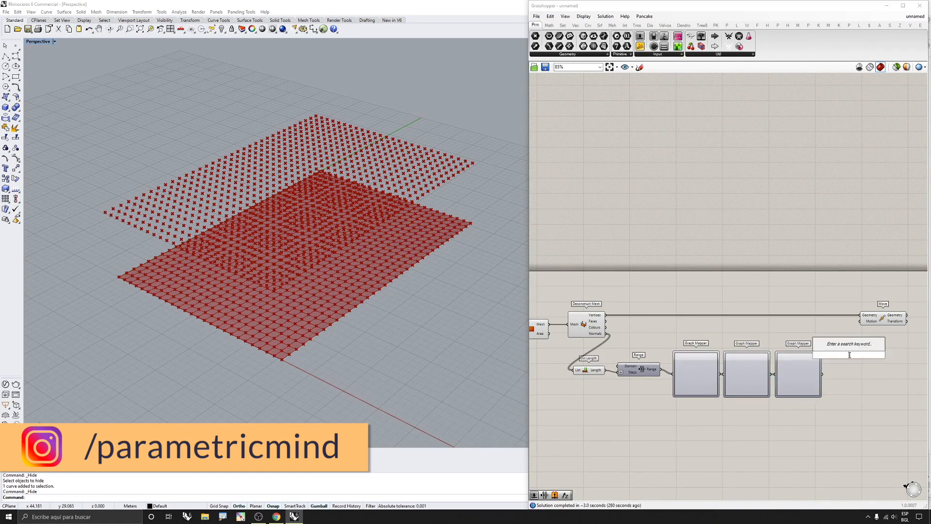
pyautogui.write('unit z')
pyautogui.press('Return')
pyautogui.scroll(2, 825, 375)
pyautogui.scroll(-2, 824, 355)
pyautogui.moveTo(830, 355); pyautogui.dragTo(851, 306)
pyautogui.scroll(2, 857, 349)
pyautogui.scroll(-3, 775, 310)
pyautogui.click(833, 309)
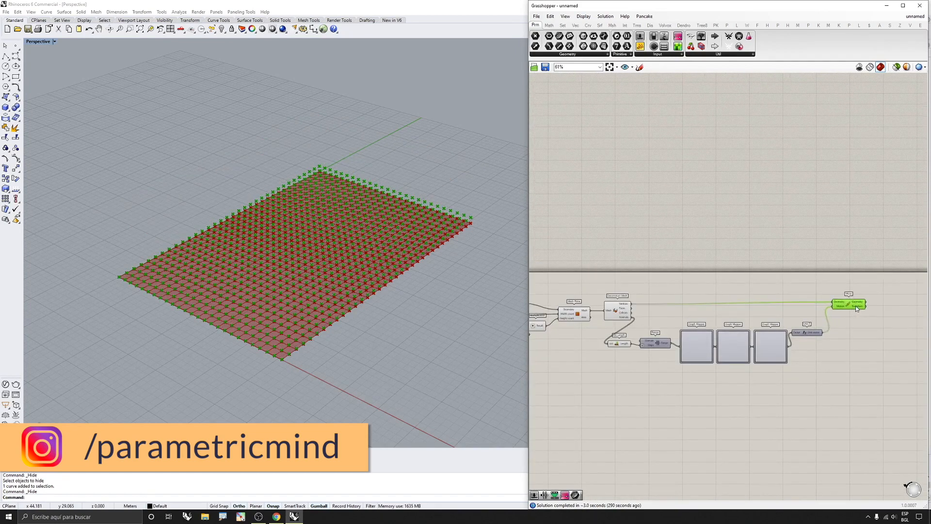
# Step: Turn off the preview of the mesh, Deconstruct Mesh and other components upstream of the Graph Mappers
pyautogui.scroll(-2, 775, 312)
pyautogui.scroll(2, 737, 291)
pyautogui.moveTo(728, 258); pyautogui.dragTo(603, 361)
pyautogui.middleClick(645, 365)
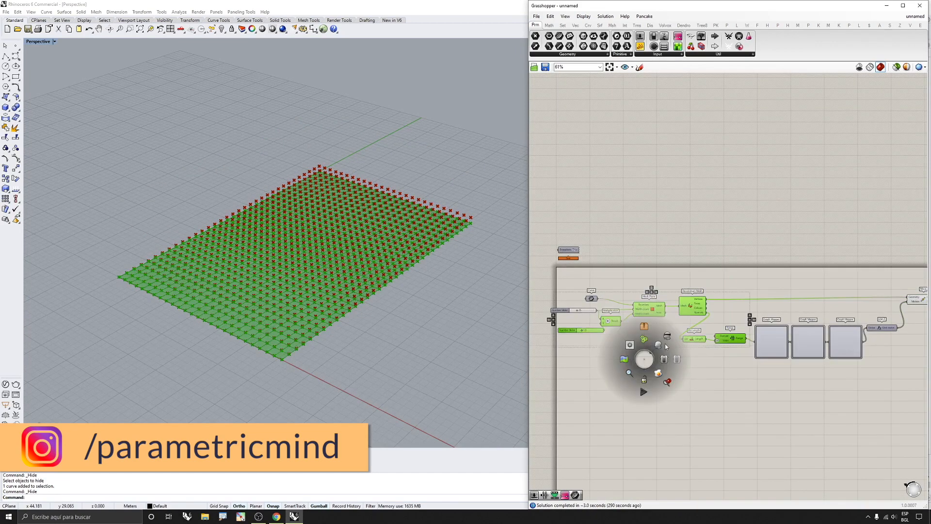
pyautogui.click(667, 336)
pyautogui.click(732, 262)
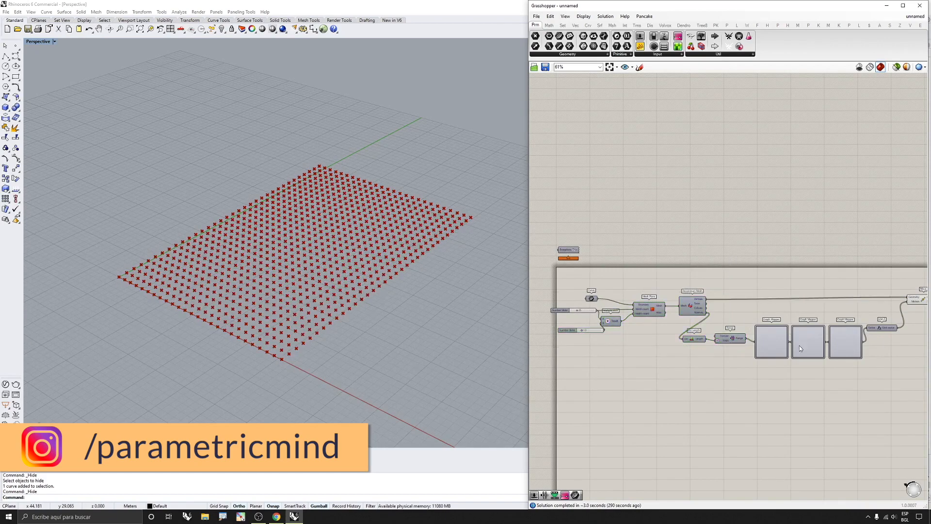
# Step: Set the graph type of the first Graph Mapper to Perlin
pyautogui.scroll(3, 799, 345)
pyautogui.click(701, 317)
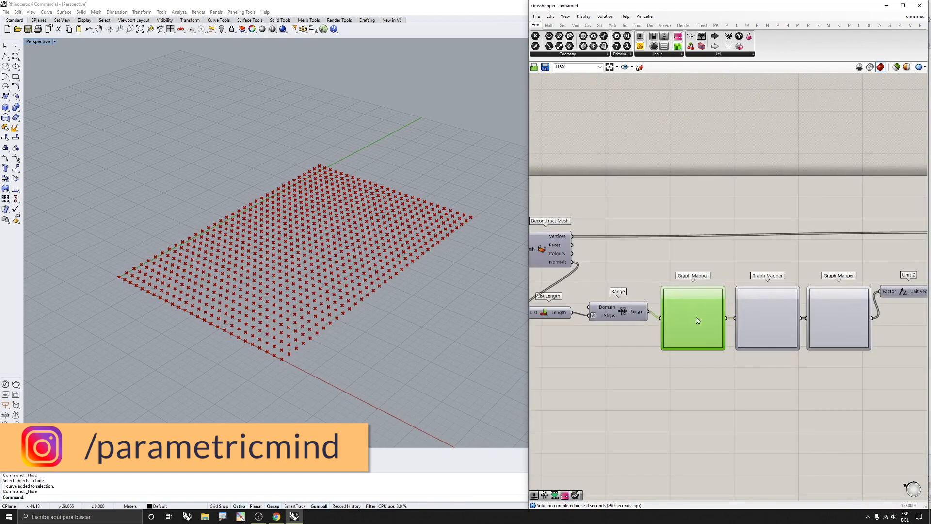
pyautogui.moveTo(697, 320); pyautogui.dragTo(694, 317)
pyautogui.rightClick(694, 317)
pyautogui.moveTo(727, 407)
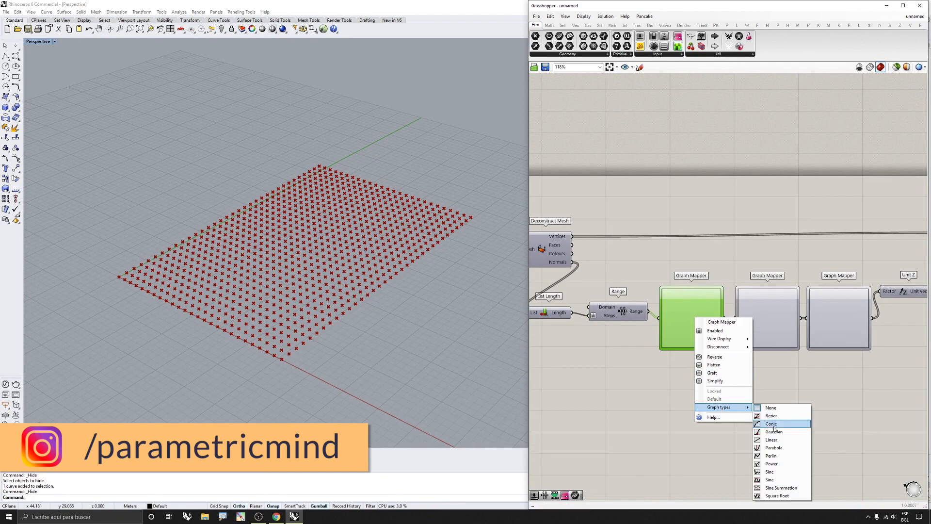
pyautogui.click(768, 456)
# Step: Shape the first mapper's Perlin graph with a much higher frequency, full-height amplitude, and its side handle moved up near the midline
pyautogui.scroll(8, 696, 323)
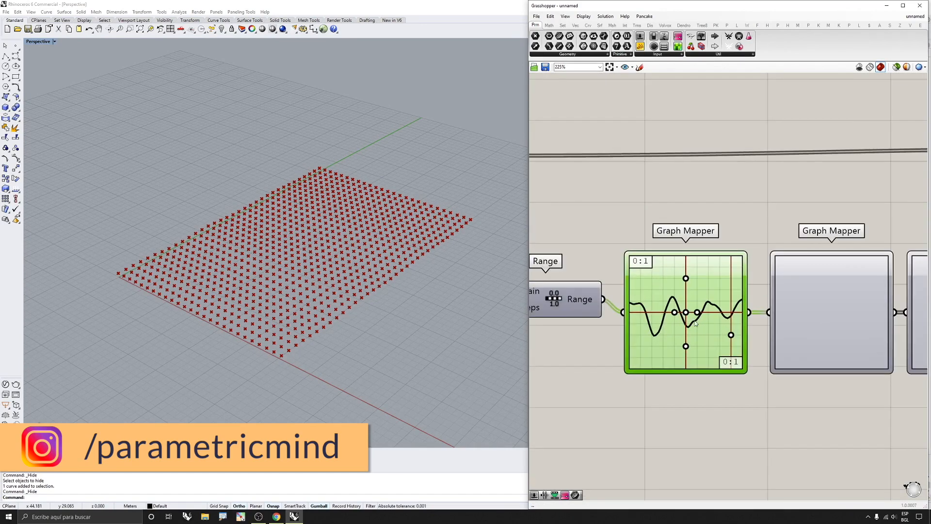
pyautogui.moveTo(297, 263); pyautogui.dragTo(429, 262, button='right')
pyautogui.moveTo(700, 303); pyautogui.dragTo(668, 303)
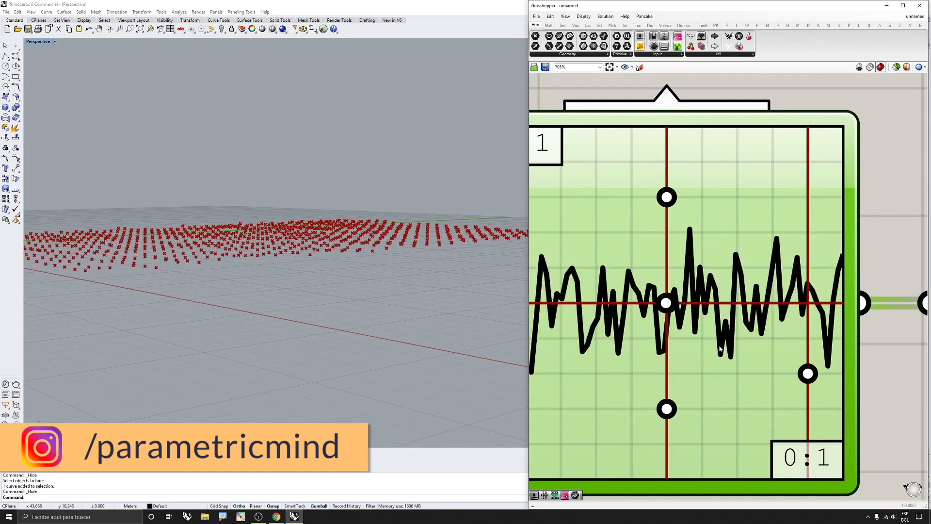
pyautogui.moveTo(677, 410); pyautogui.dragTo(664, 485)
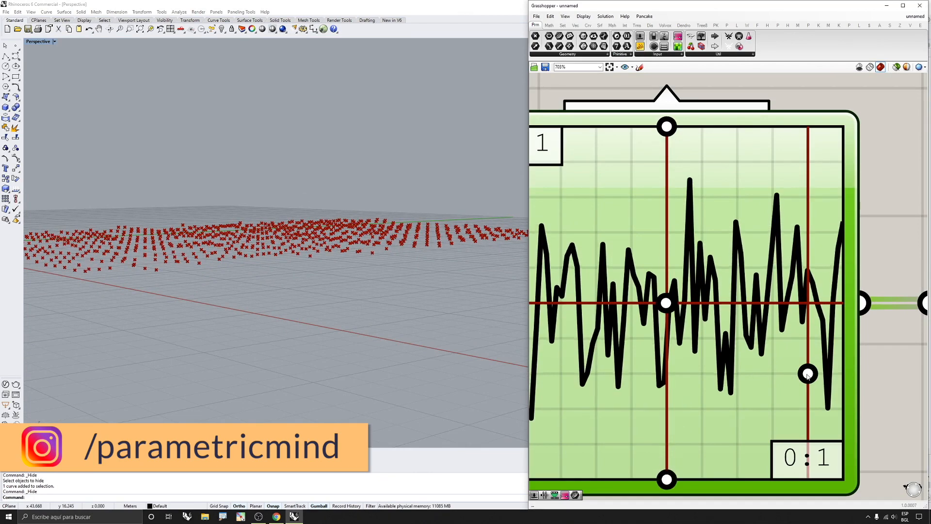
pyautogui.moveTo(807, 375); pyautogui.dragTo(799, 299)
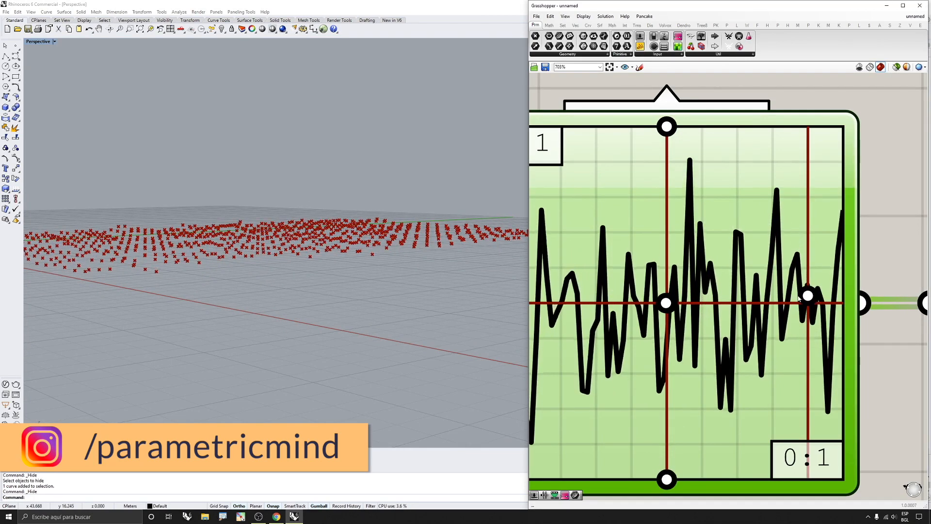
pyautogui.moveTo(407, 213); pyautogui.dragTo(414, 260, button='right')
pyautogui.scroll(-5, 739, 255)
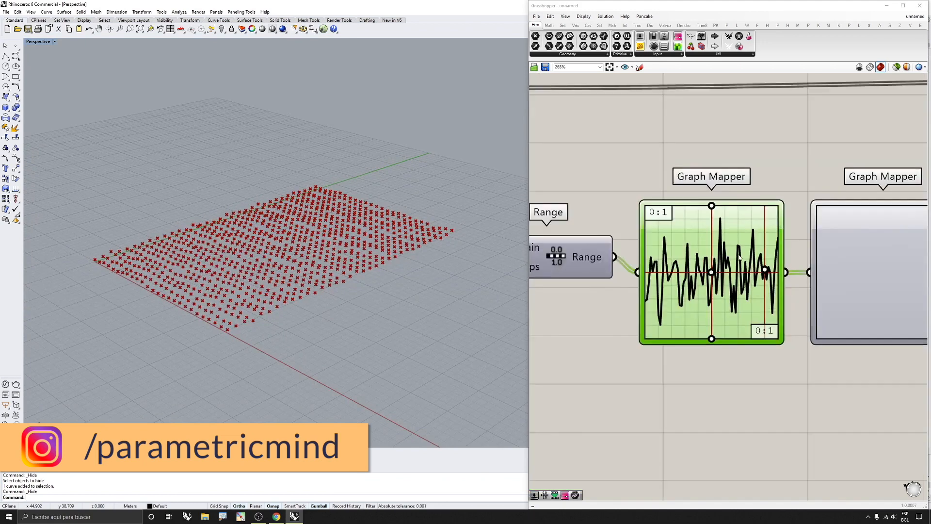
# Step: Set the second Graph Mapper to the Sine graph type and compress its wave to just over two full periods
pyautogui.scroll(-5, 738, 257)
pyautogui.scroll(3, 772, 234)
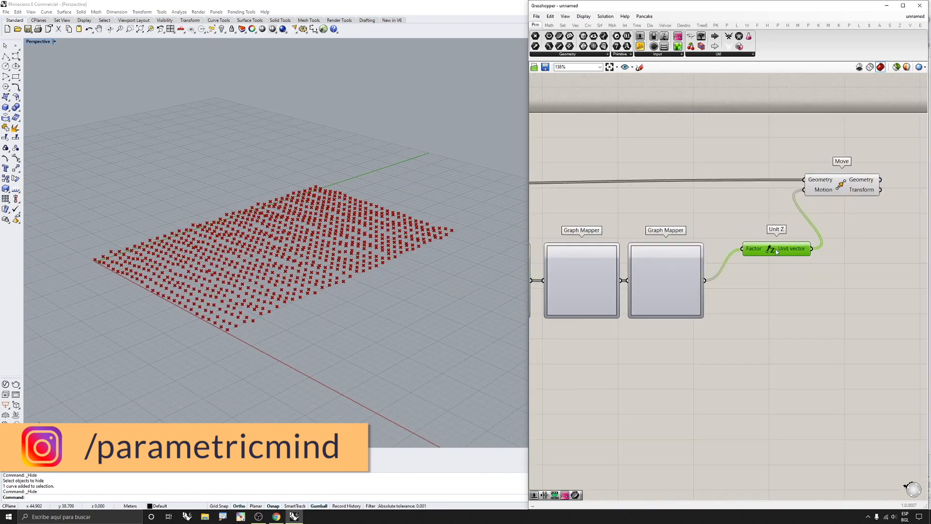
pyautogui.scroll(-3, 775, 249)
pyautogui.scroll(3, 729, 267)
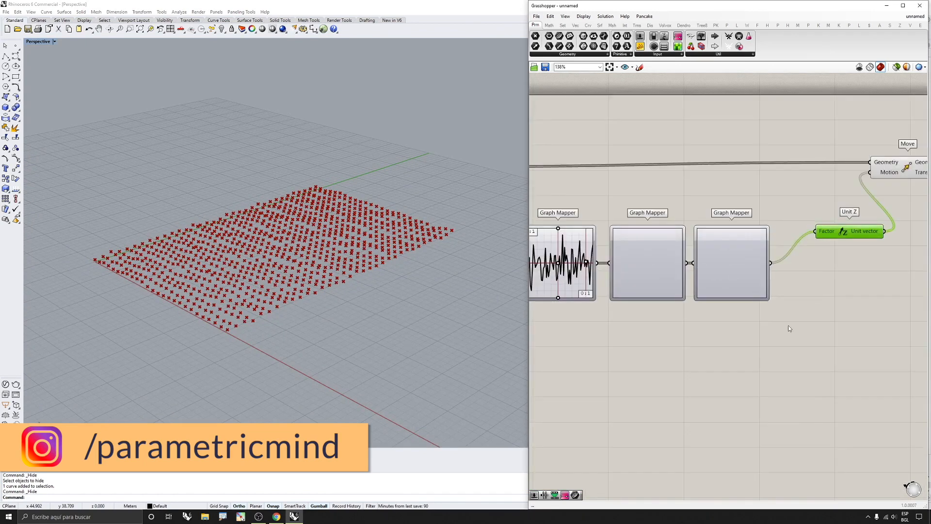
pyautogui.rightClick(640, 265)
pyautogui.moveTo(654, 348)
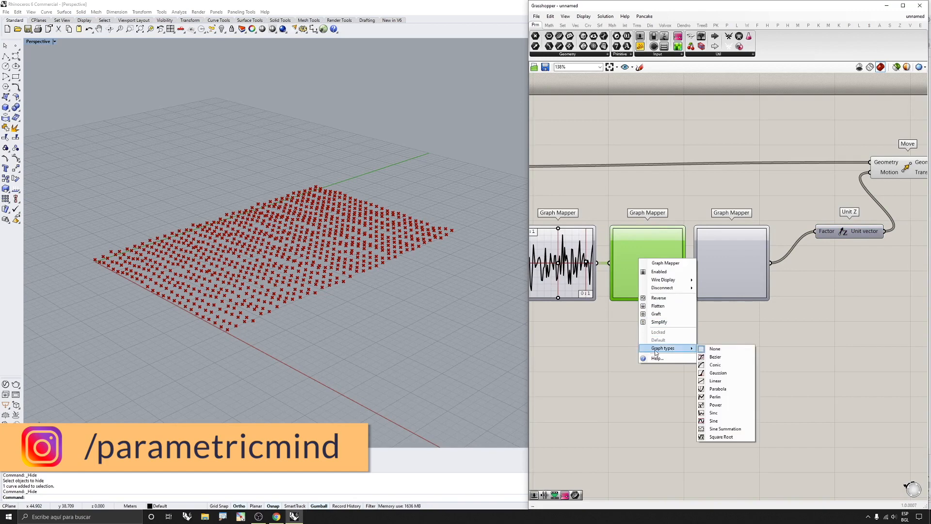
pyautogui.click(717, 413)
pyautogui.scroll(3, 667, 240)
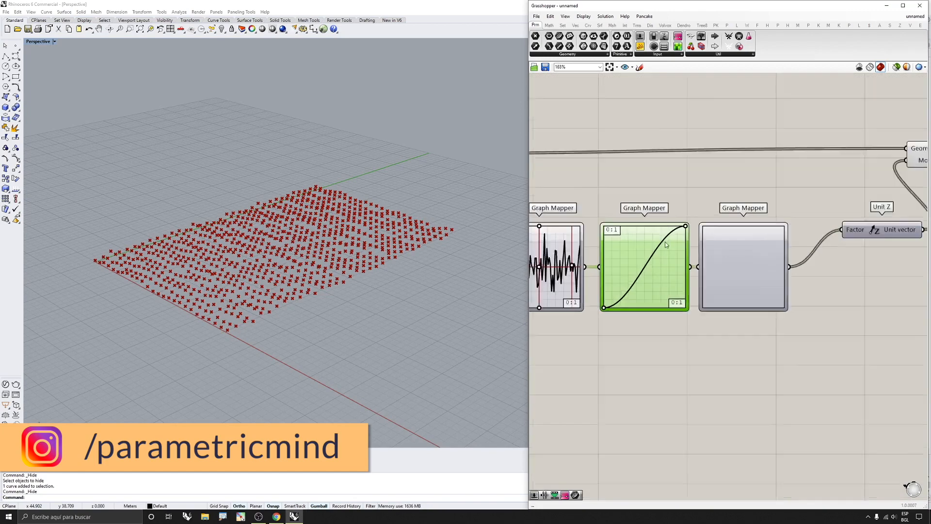
pyautogui.moveTo(674, 226); pyautogui.dragTo(613, 223)
pyautogui.moveTo(779, 283); pyautogui.dragTo(741, 273, button='right')
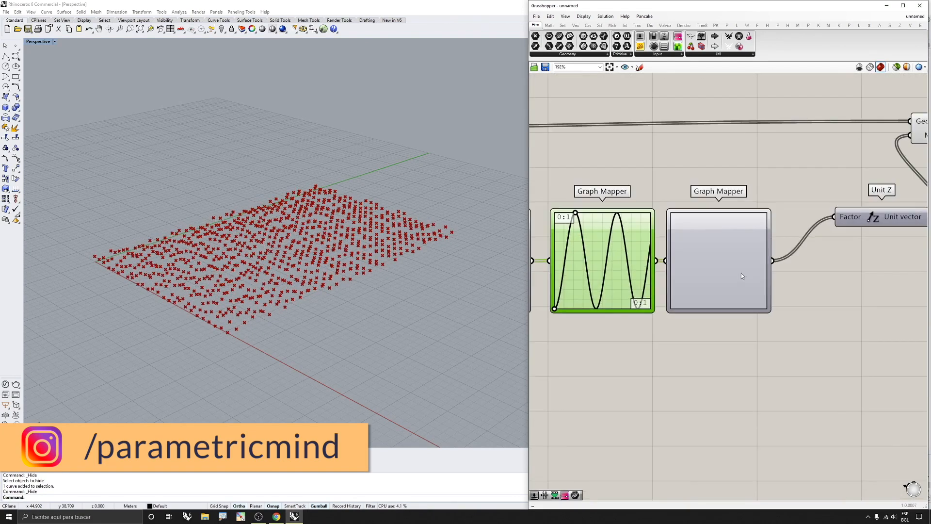
# Step: Set the graph type of the third Graph Mapper to Bezier
pyautogui.click(720, 264)
pyautogui.rightClick(721, 264)
pyautogui.moveTo(750, 357)
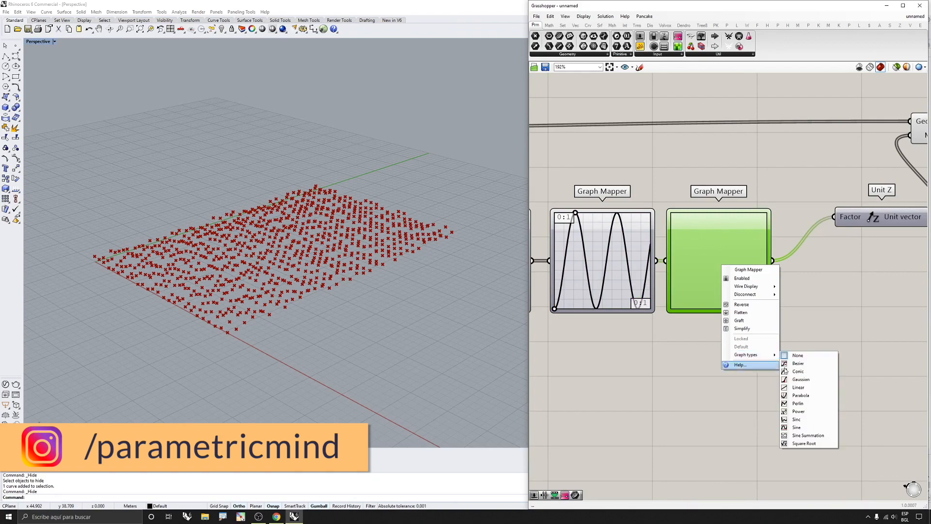
pyautogui.click(796, 366)
# Step: Bend the third mapper's Bezier graph upward into a steep early rise that flattens toward the end
pyautogui.moveTo(262, 261); pyautogui.dragTo(282, 244, button='right')
pyautogui.scroll(5, 277, 225)
pyautogui.moveTo(743, 237); pyautogui.dragTo(735, 232)
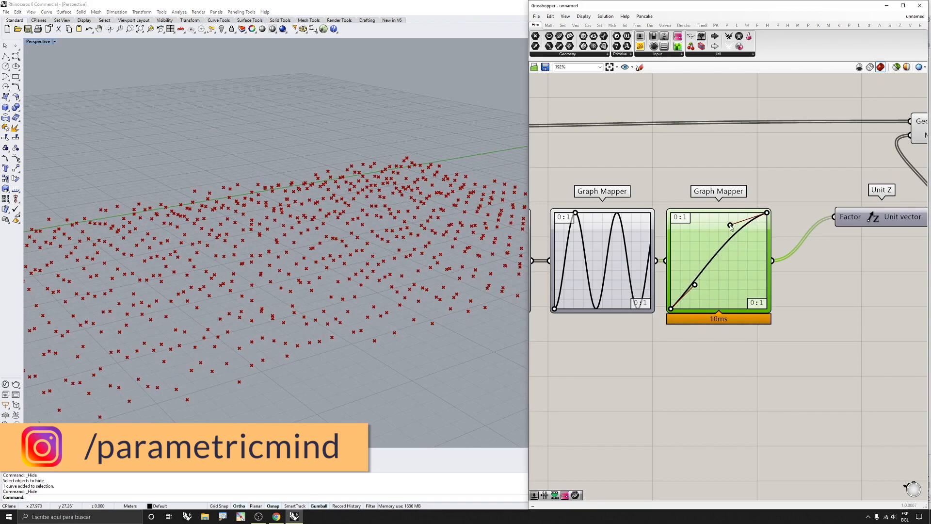
pyautogui.moveTo(696, 287); pyautogui.dragTo(685, 231)
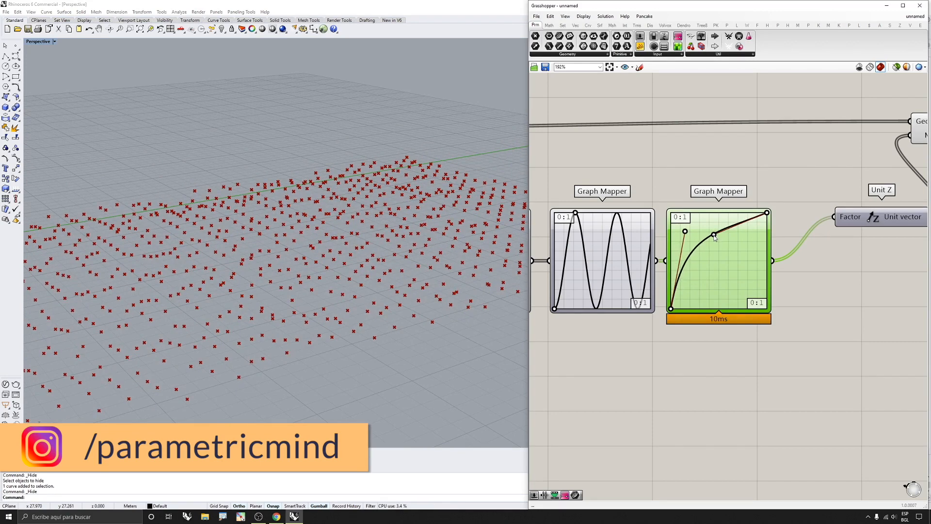
# Step: Add a Remap Numbers component and connect the third Graph Mapper's output to its Value input
pyautogui.scroll(-5, 741, 262)
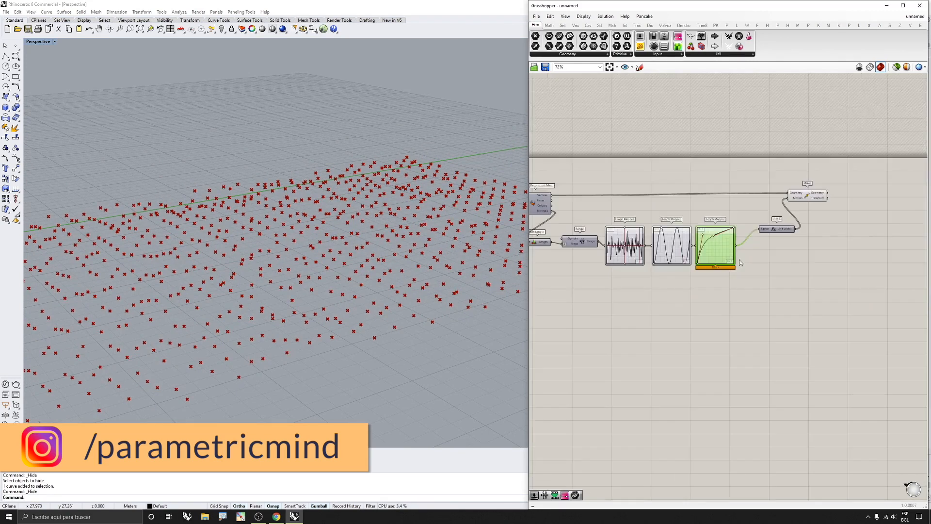
pyautogui.doubleClick(739, 290)
pyautogui.write('remap')
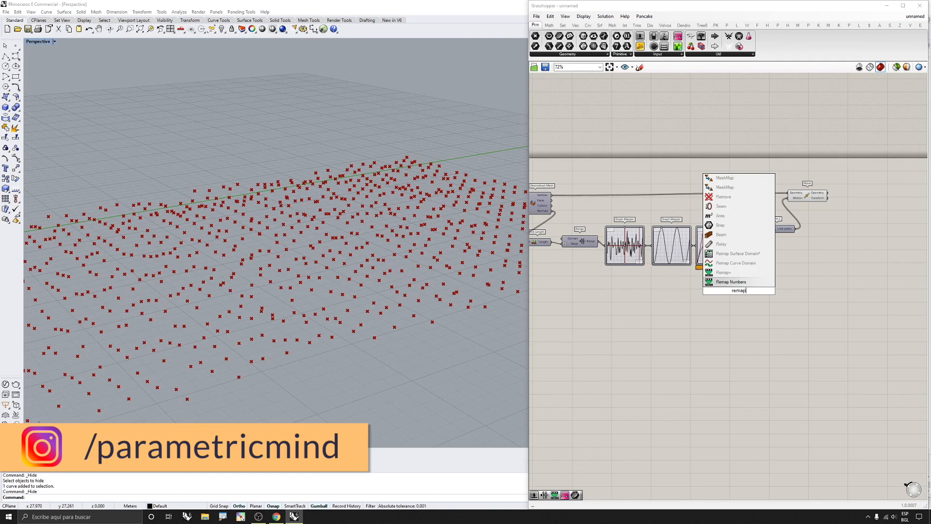
pyautogui.click(734, 282)
pyautogui.scroll(3, 740, 275)
pyautogui.moveTo(715, 299); pyautogui.dragTo(781, 284)
# Step: Create a number slider set to 5.5 and connect it to the Target input of Remap Numbers
pyautogui.click(712, 311)
pyautogui.doubleClick(712, 310)
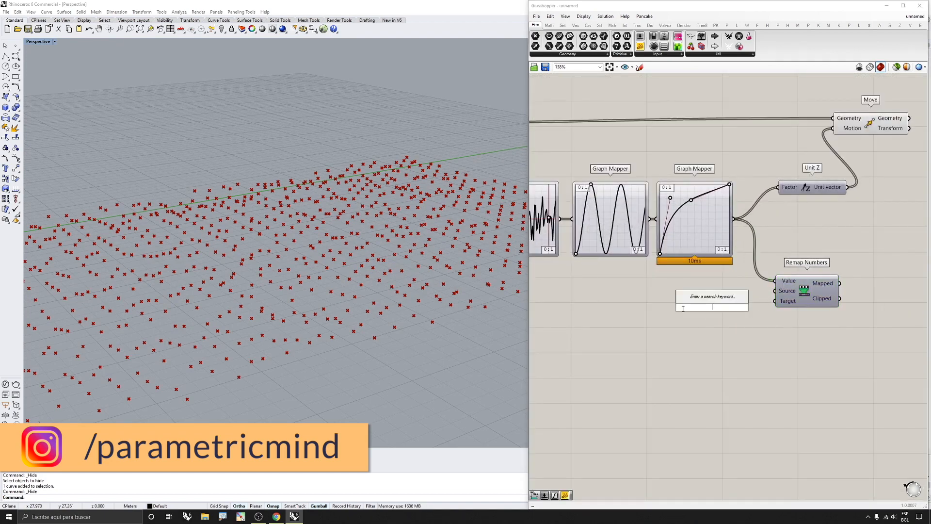
pyautogui.write('5.5')
pyautogui.press('Return')
pyautogui.scroll(1, 768, 296)
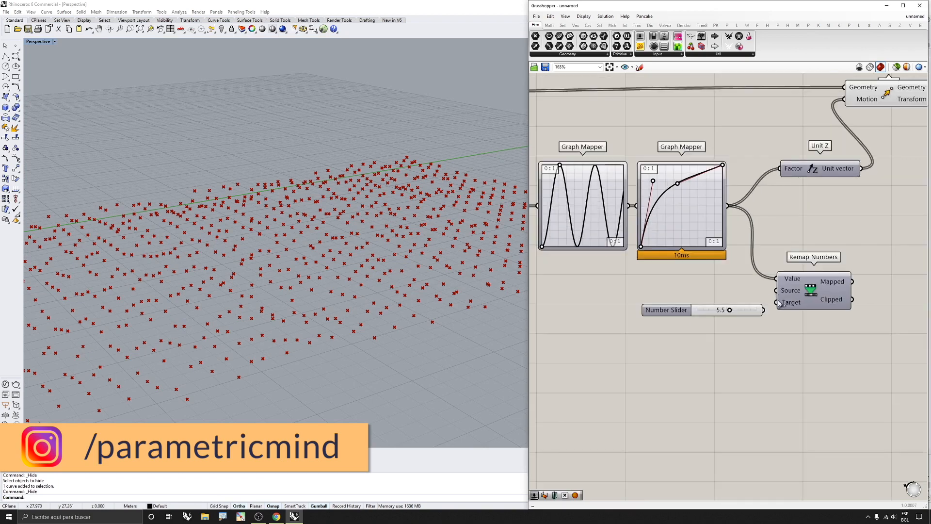
pyautogui.scroll(-1, 767, 312)
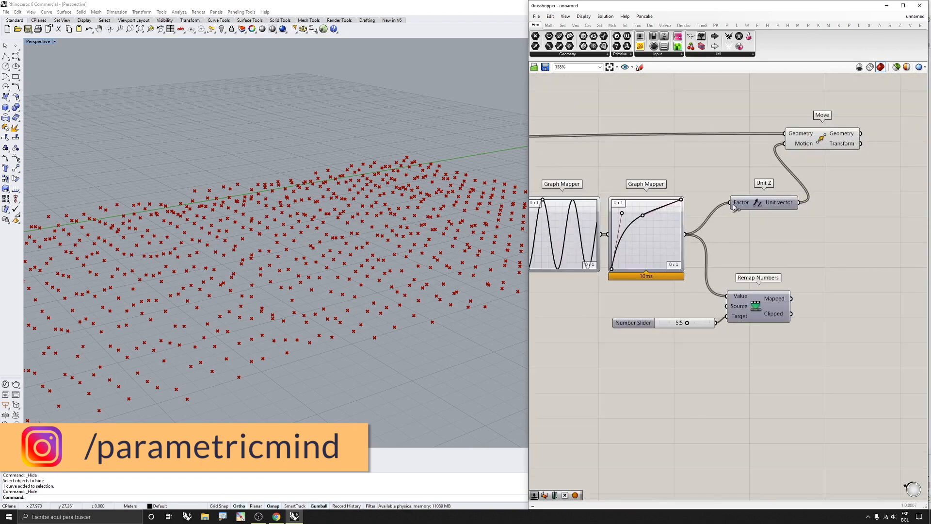
# Step: Replace the Unit Z Factor source with the Mapped output of Remap Numbers
pyautogui.moveTo(735, 207); pyautogui.dragTo(795, 301)
pyautogui.moveTo(369, 180); pyautogui.dragTo(279, 227, button='right')
pyautogui.scroll(2, 684, 325)
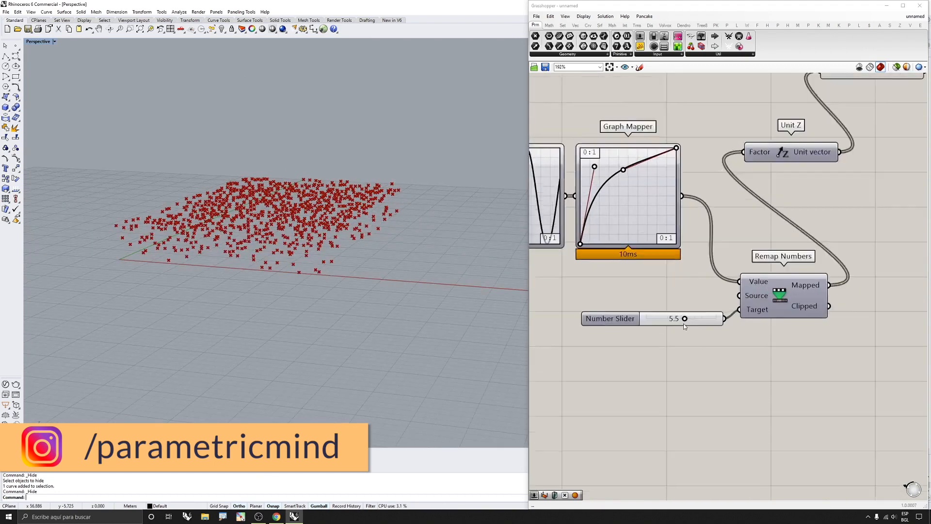
# Step: Lower the Remap Numbers target slider to 3.3
pyautogui.scroll(1, 684, 325)
pyautogui.moveTo(685, 318); pyautogui.dragTo(673, 318)
pyautogui.moveTo(419, 255); pyautogui.dragTo(267, 229, button='right')
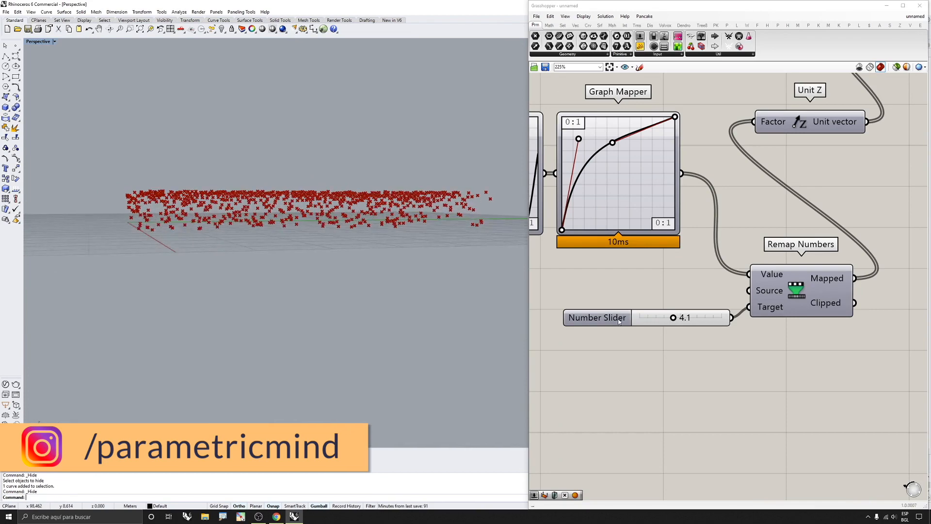
pyautogui.moveTo(674, 318); pyautogui.dragTo(666, 318)
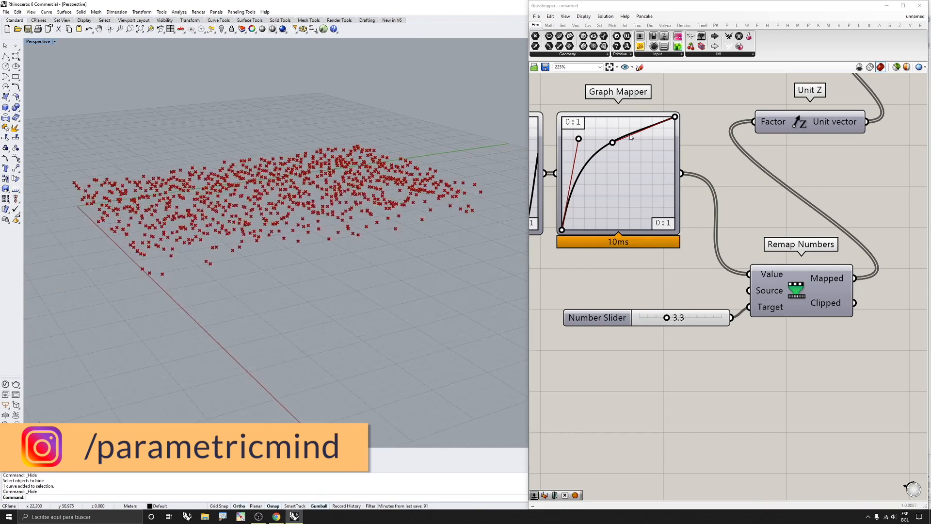
# Step: Reshape the third mapper's Bezier graph into a gentler S-curve by lowering both of its control handles
pyautogui.moveTo(614, 143); pyautogui.dragTo(654, 187)
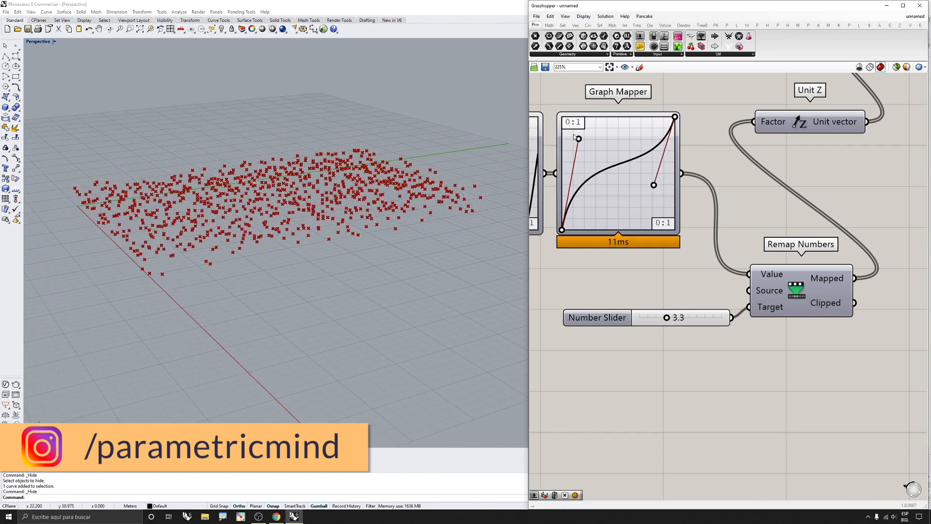
pyautogui.moveTo(577, 138); pyautogui.dragTo(594, 176)
pyautogui.moveTo(330, 107); pyautogui.dragTo(387, 169, button='right')
# Step: Add a Construct Mesh component beside the Move component
pyautogui.scroll(-9, 751, 270)
pyautogui.scroll(3, 790, 250)
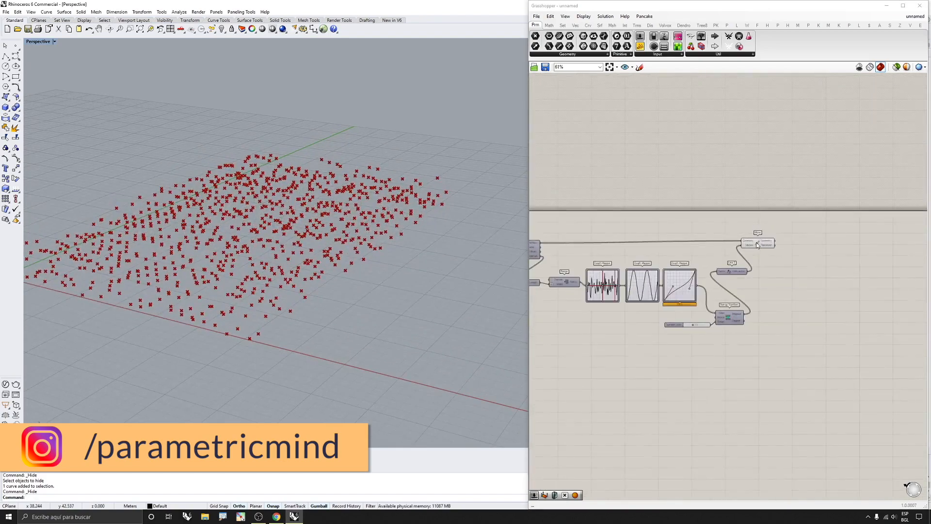
pyautogui.click(758, 245)
pyautogui.doubleClick(807, 244)
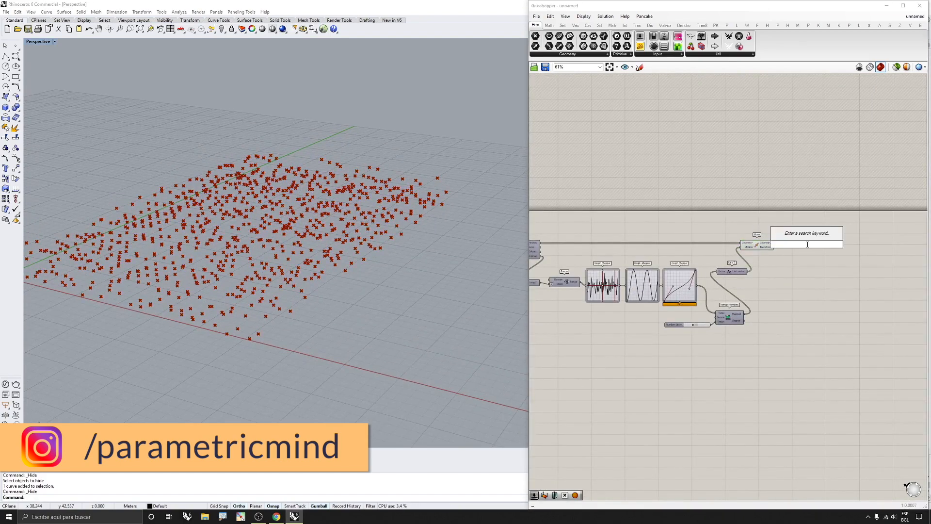
pyautogui.write('construv')
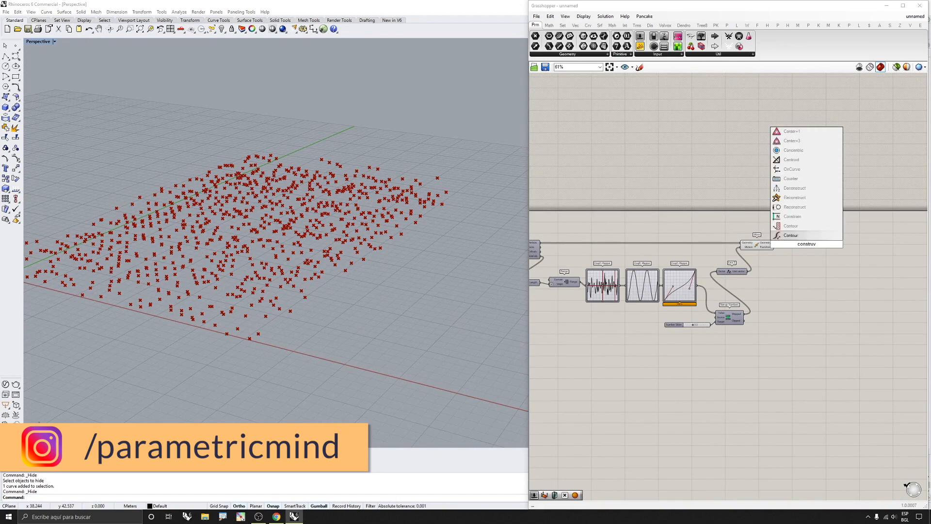
pyautogui.press('BackSpace')
pyautogui.write('ct')
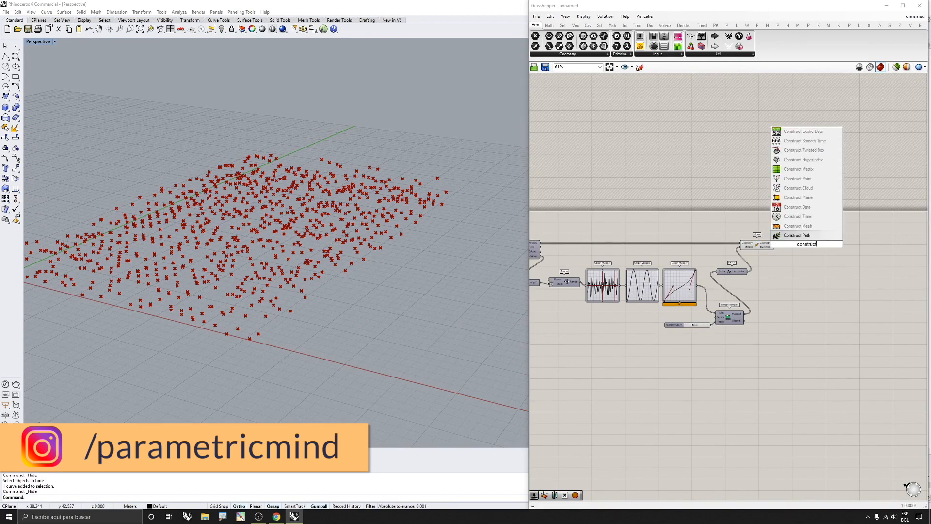
pyautogui.click(806, 227)
# Step: Connect Move's Geometry output to Construct Mesh's Vertices and Deconstruct Mesh's Faces output to its Faces input
pyautogui.scroll(5, 796, 238)
pyautogui.click(702, 251)
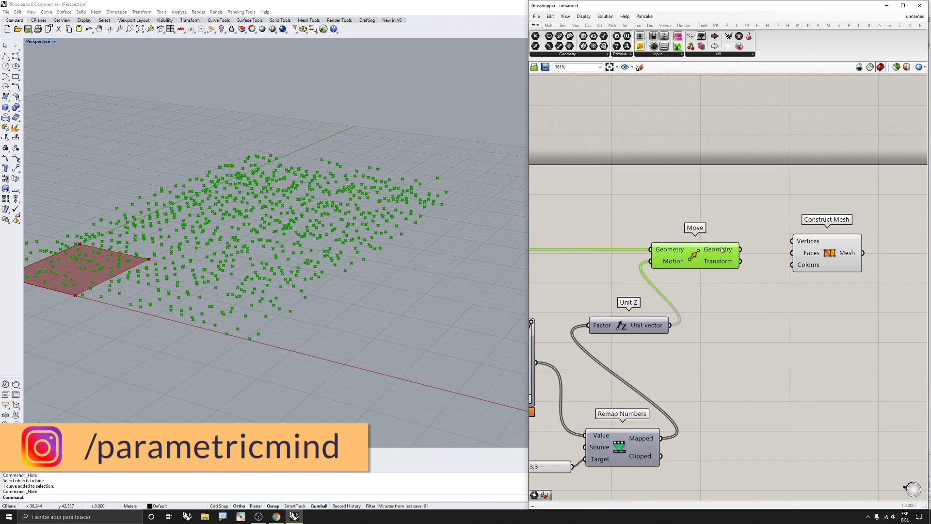
pyautogui.moveTo(791, 245); pyautogui.dragTo(793, 241)
pyautogui.moveTo(798, 247); pyautogui.dragTo(630, 270)
pyautogui.click(788, 276)
pyautogui.scroll(-3, 797, 279)
pyautogui.scroll(-4, 777, 276)
pyautogui.scroll(8, 626, 275)
pyautogui.scroll(-5, 636, 274)
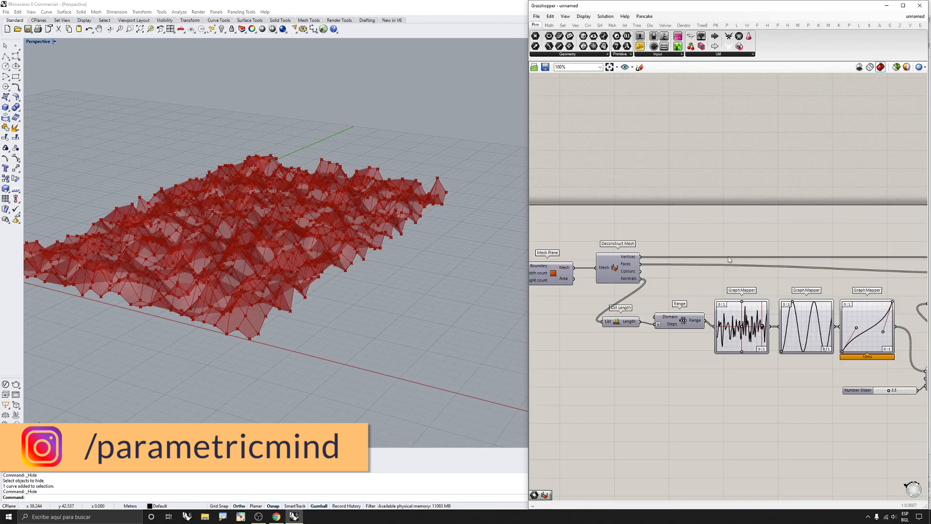
# Step: Turn off the preview of the Move component and select Construct Mesh to check the rebuilt mesh
pyautogui.scroll(2, 823, 254)
pyautogui.click(823, 254)
pyautogui.click(848, 231)
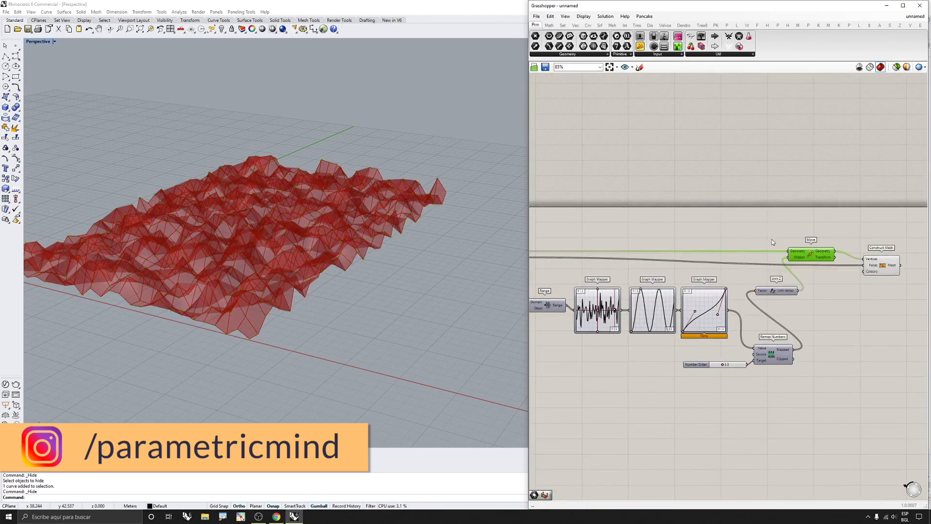
pyautogui.moveTo(232, 232); pyautogui.dragTo(277, 238, button='right')
pyautogui.scroll(-5, 704, 270)
pyautogui.scroll(6, 771, 274)
pyautogui.click(787, 257)
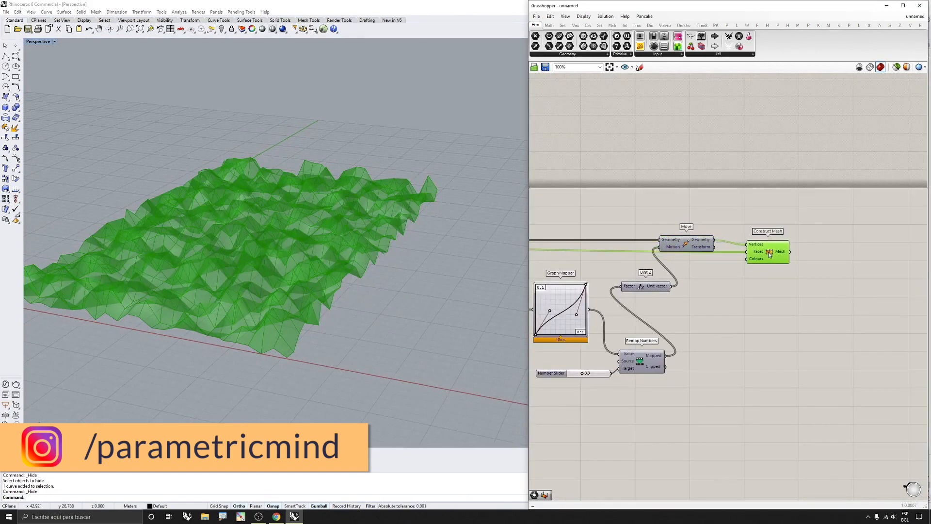
# Step: Duplicate the Deconstruct Mesh component and place the copy after Construct Mesh
pyautogui.scroll(-4, 698, 253)
pyautogui.scroll(4, 564, 256)
pyautogui.click(564, 254)
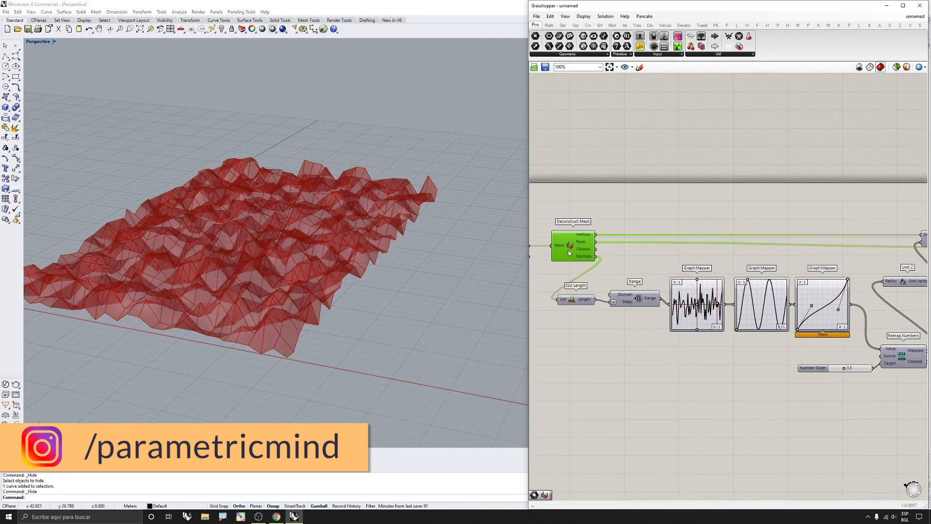
pyautogui.hotkey('ctrl', 'c')
pyautogui.hotkey('ctrl', 'v')
pyautogui.scroll(-5, 566, 253)
pyautogui.scroll(4, 775, 248)
pyautogui.moveTo(567, 253); pyautogui.dragTo(708, 257)
pyautogui.scroll(3, 711, 258)
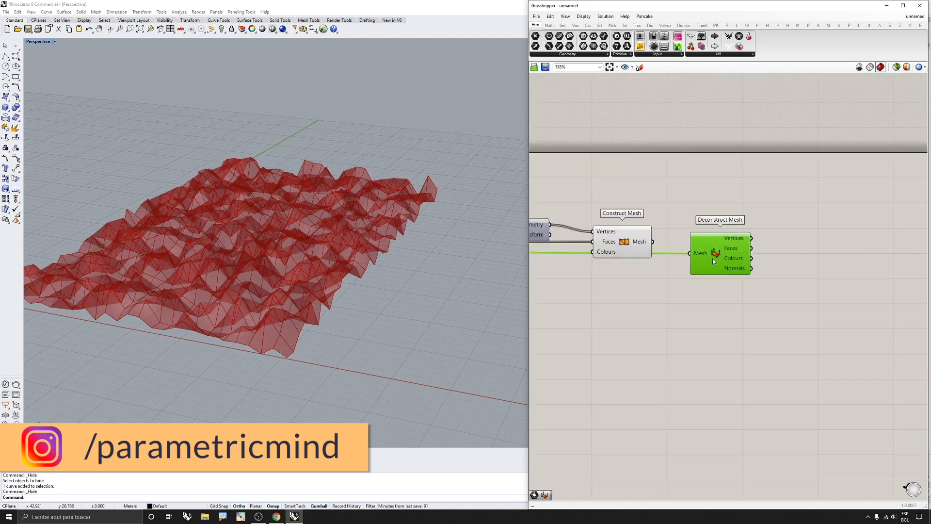
# Step: Duplicate Construct Mesh after the copied Deconstruct Mesh, wire its Vertices and Faces from that component, and feed the first constructed mesh into Deconstruct Mesh
pyautogui.click(632, 249)
pyautogui.keyDown('alt'); pyautogui.moveTo(633, 250); pyautogui.dragTo(807, 263); pyautogui.keyUp('alt')
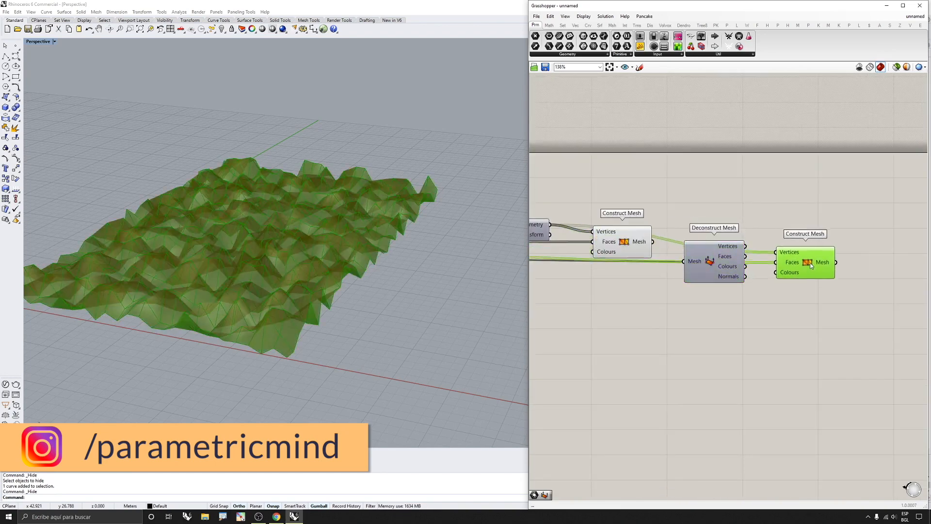
pyautogui.moveTo(755, 249); pyautogui.dragTo(785, 261)
pyautogui.moveTo(642, 238); pyautogui.dragTo(638, 240)
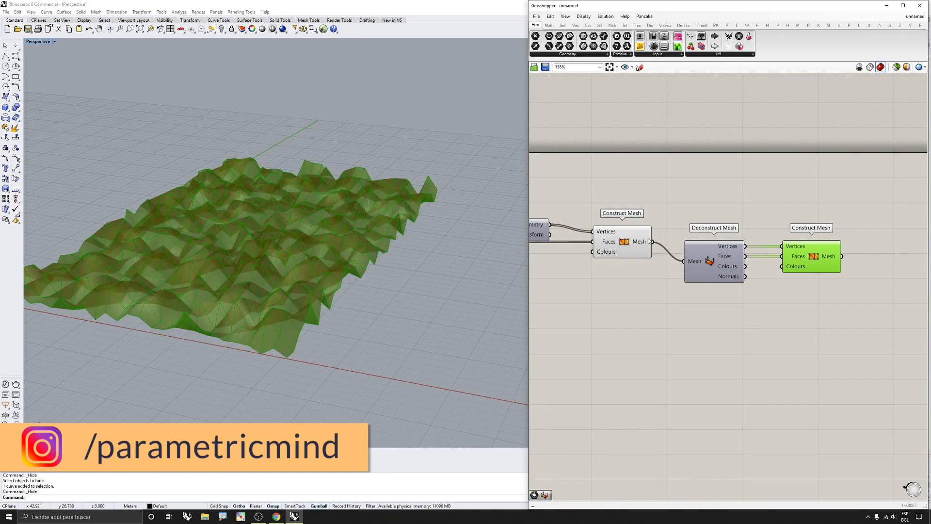
# Step: Turn off the preview of the first Construct Mesh and shift the second one farther from Deconstruct Mesh
pyautogui.click(618, 242)
pyautogui.middleClick(618, 241)
pyautogui.click(637, 220)
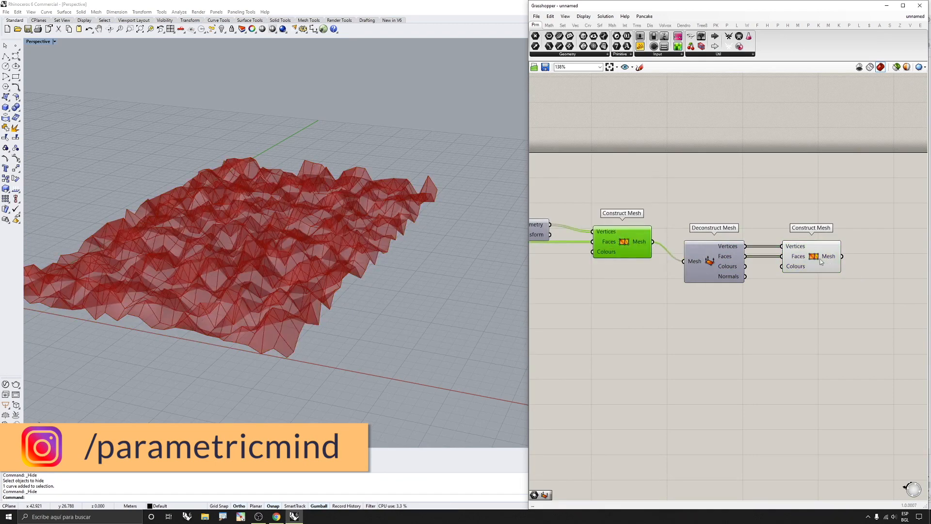
pyautogui.moveTo(821, 262); pyautogui.dragTo(855, 261)
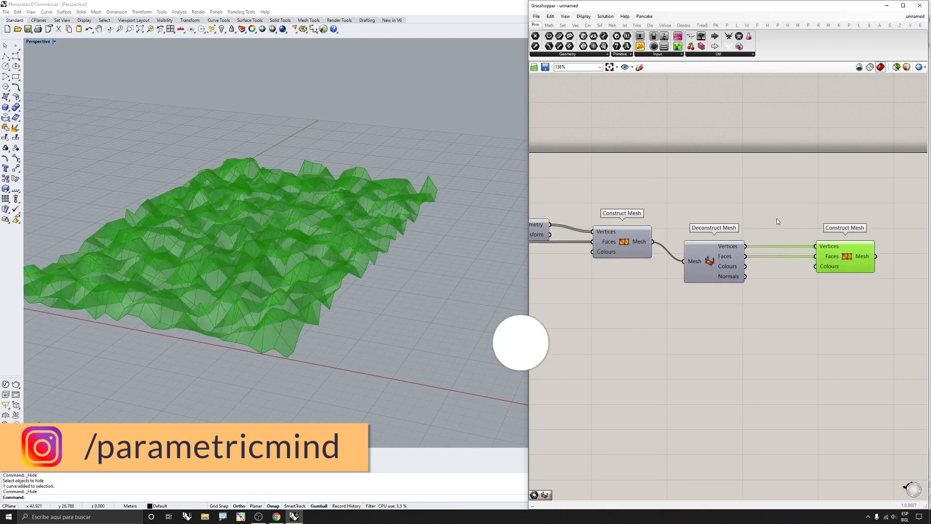
# Step: Add a Colour parameter and route Deconstruct Mesh's Normals through it into the second Construct Mesh's Colours input
pyautogui.click(608, 54)
pyautogui.click(630, 89)
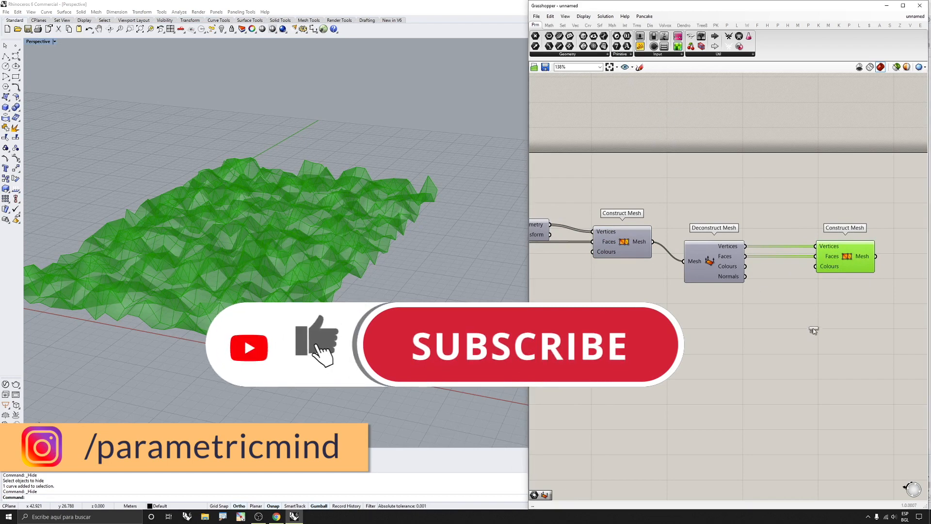
pyautogui.scroll(2, 813, 330)
pyautogui.click(774, 277)
pyautogui.moveTo(725, 261); pyautogui.dragTo(756, 277)
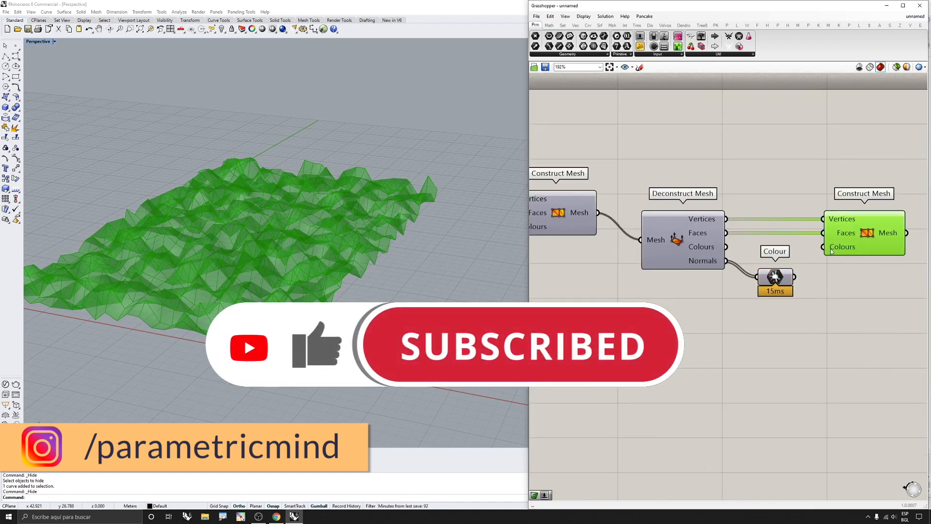
pyautogui.moveTo(823, 247); pyautogui.dragTo(794, 277)
pyautogui.click(790, 307)
pyautogui.moveTo(310, 189); pyautogui.dragTo(294, 212, button='right')
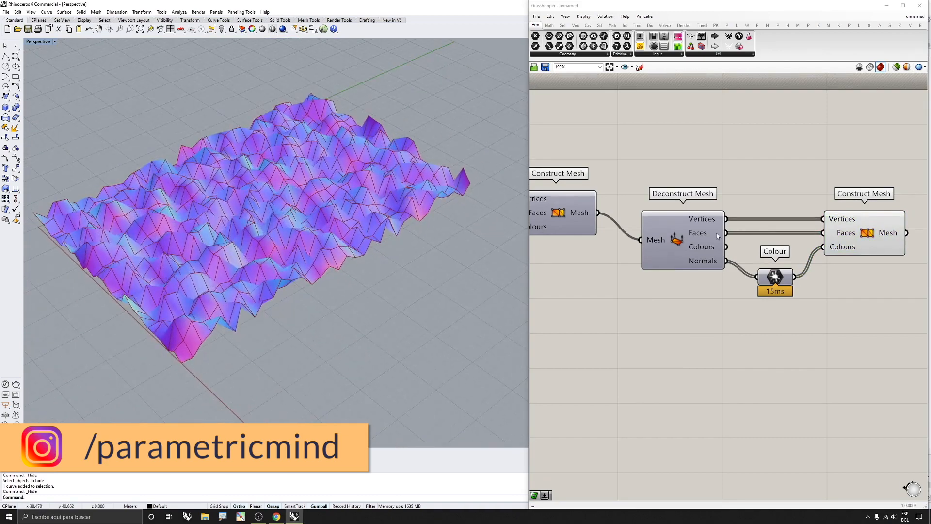
# Step: Space the second Construct Mesh farther from the Colour parameter and inspect the coloured mesh
pyautogui.scroll(-4, 698, 235)
pyautogui.scroll(1, 809, 234)
pyautogui.moveTo(776, 237); pyautogui.dragTo(797, 237)
pyautogui.moveTo(332, 228); pyautogui.dragTo(399, 191, button='right')
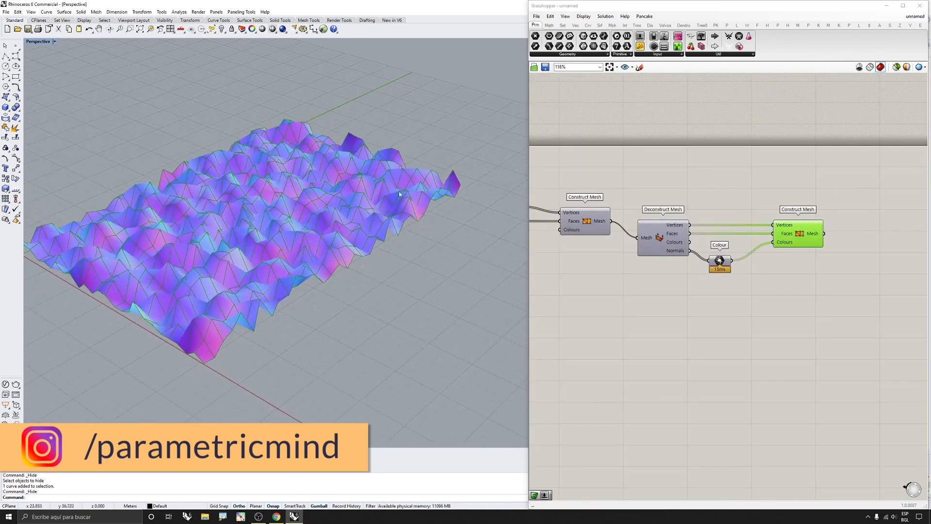
pyautogui.click(729, 152)
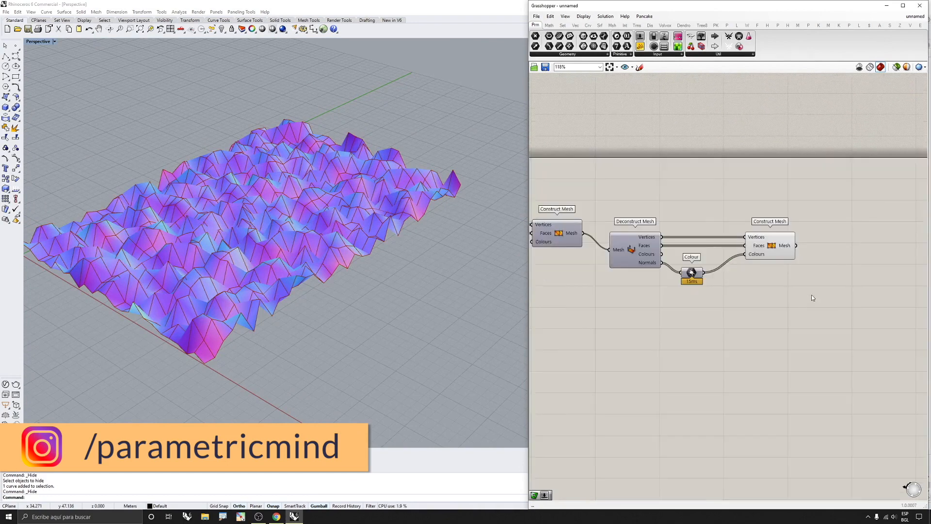
# Step: Add Weaverbird's Picture Frame and connect the coloured Construct Mesh output to its Mesh/Polylines input
pyautogui.scroll(3, 866, 239)
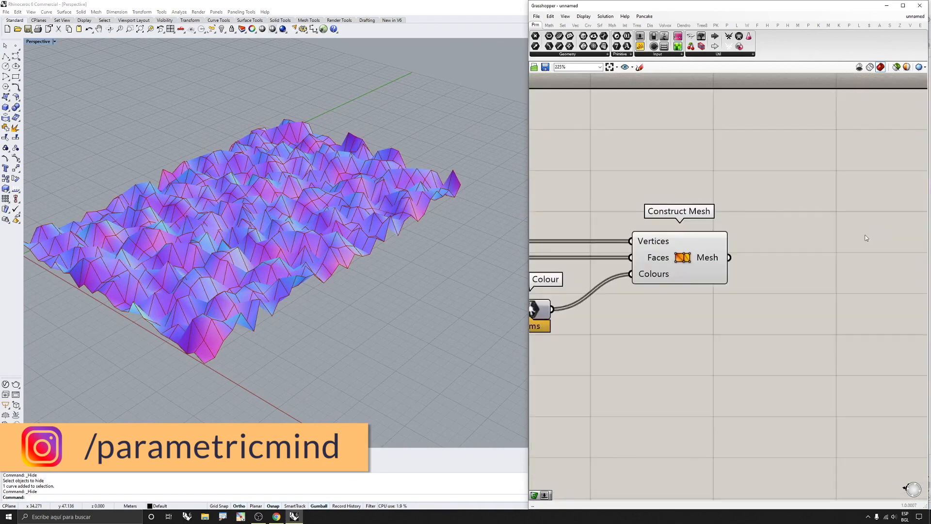
pyautogui.click(749, 25)
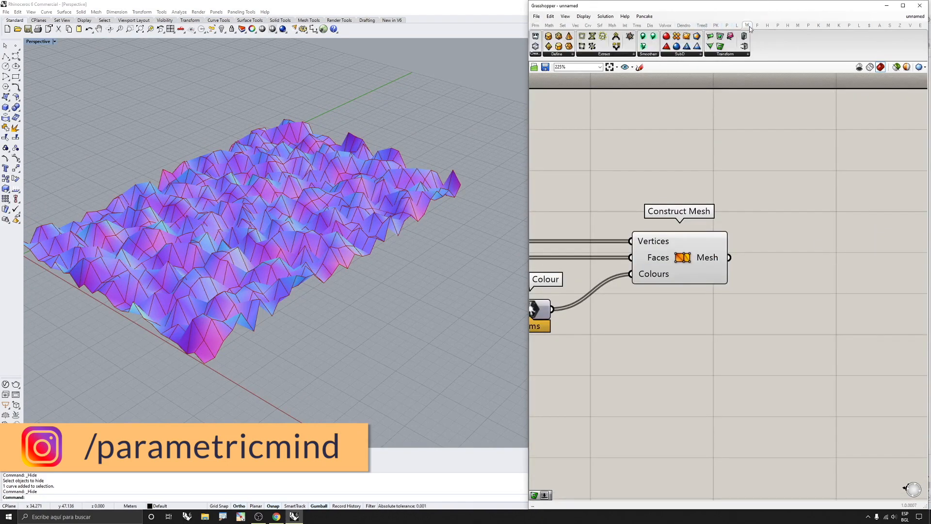
pyautogui.click(727, 55)
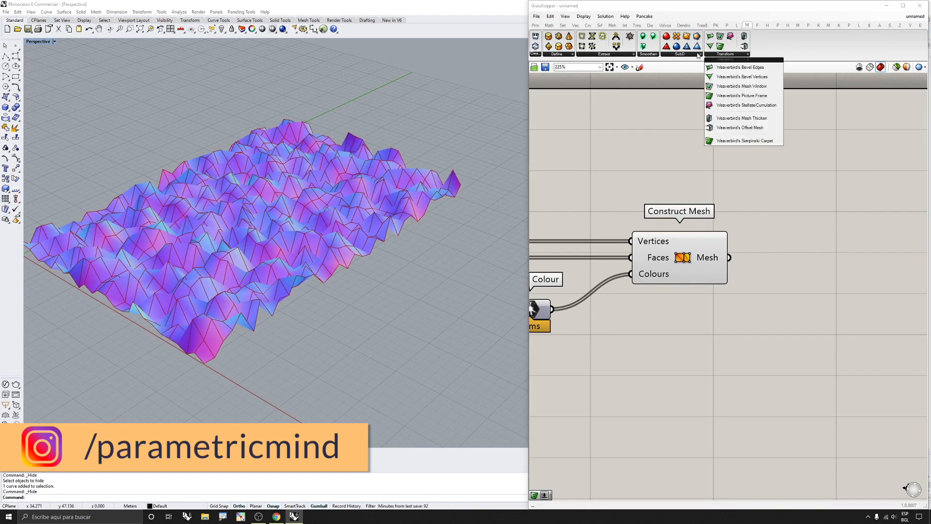
pyautogui.click(735, 96)
pyautogui.click(795, 271)
pyautogui.moveTo(755, 257); pyautogui.dragTo(728, 257)
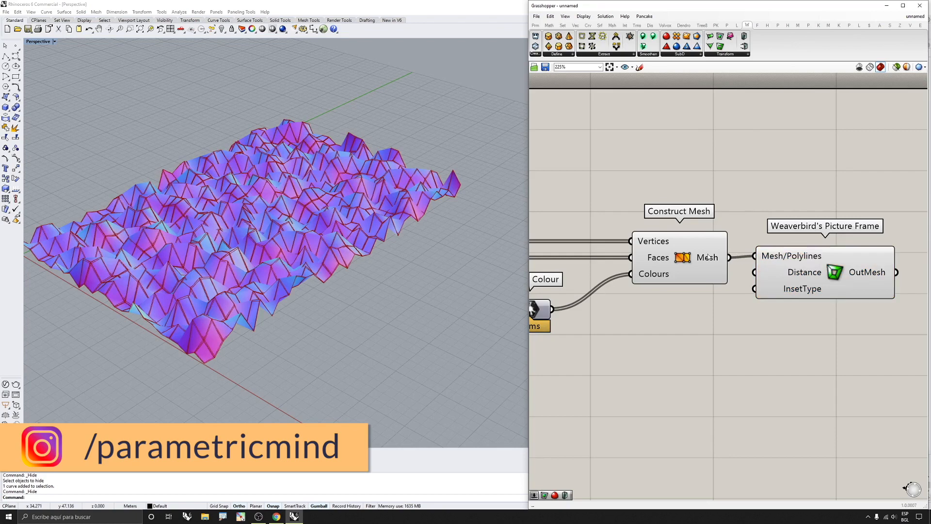
# Step: Turn off the preview of the coloured Construct Mesh and reposition Picture Frame to make room for its inputs
pyautogui.click(692, 258)
pyautogui.middleClick(694, 257)
pyautogui.click(715, 236)
pyautogui.moveTo(799, 282); pyautogui.dragTo(832, 309)
# Step: Create a number slider set to 0.25 and connect it to Picture Frame's Distance input
pyautogui.click(690, 329)
pyautogui.doubleClick(689, 329)
pyautogui.write('slider')
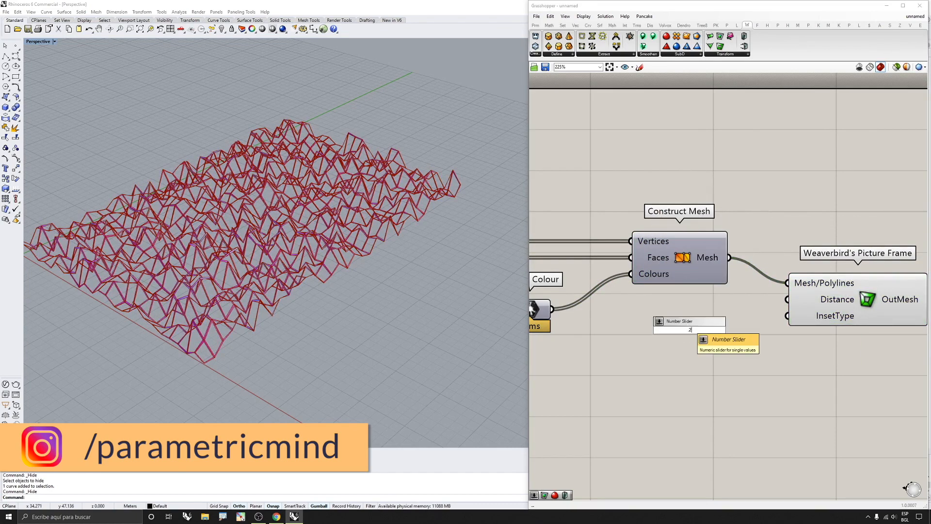
pyautogui.press('Return')
pyautogui.moveTo(775, 331); pyautogui.dragTo(774, 330)
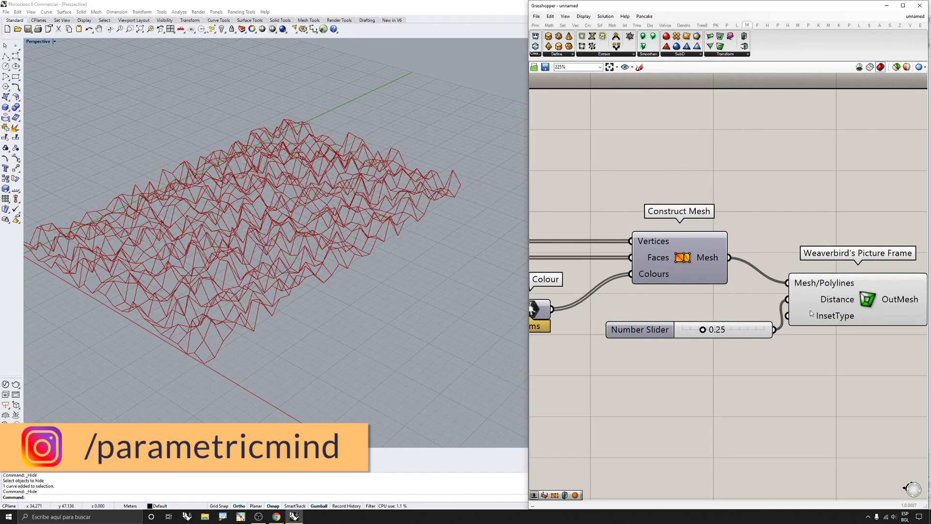
# Step: Set Picture Frame's InsetType to Parallelogram
pyautogui.rightClick(838, 304)
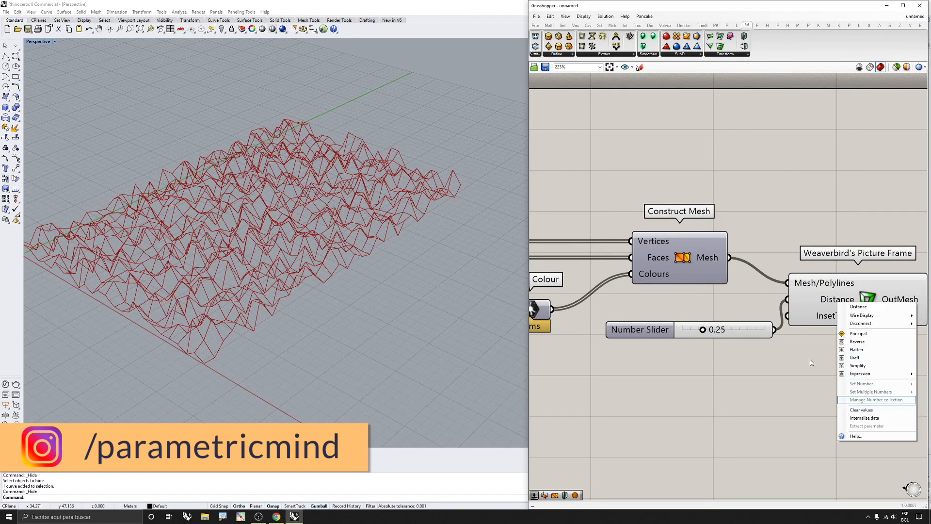
pyautogui.click(826, 324)
pyautogui.rightClick(825, 324)
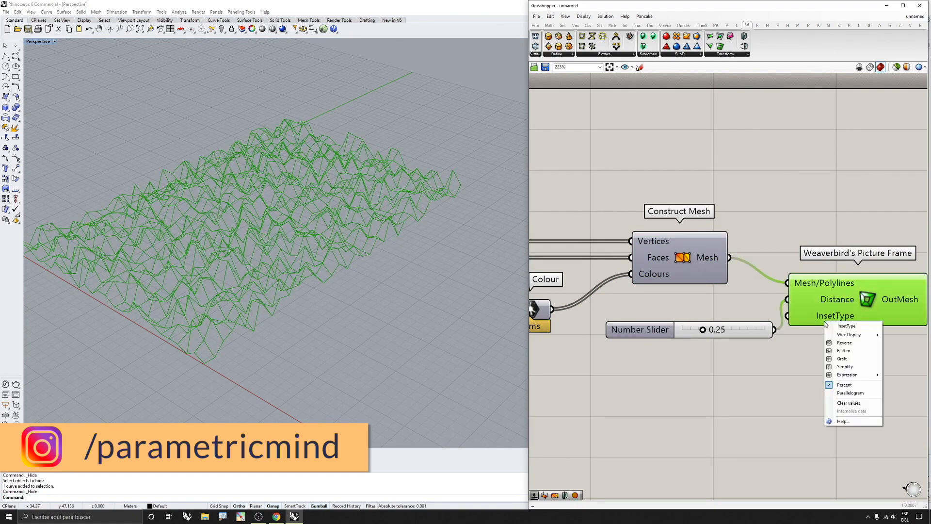
pyautogui.click(842, 390)
pyautogui.scroll(4, 202, 248)
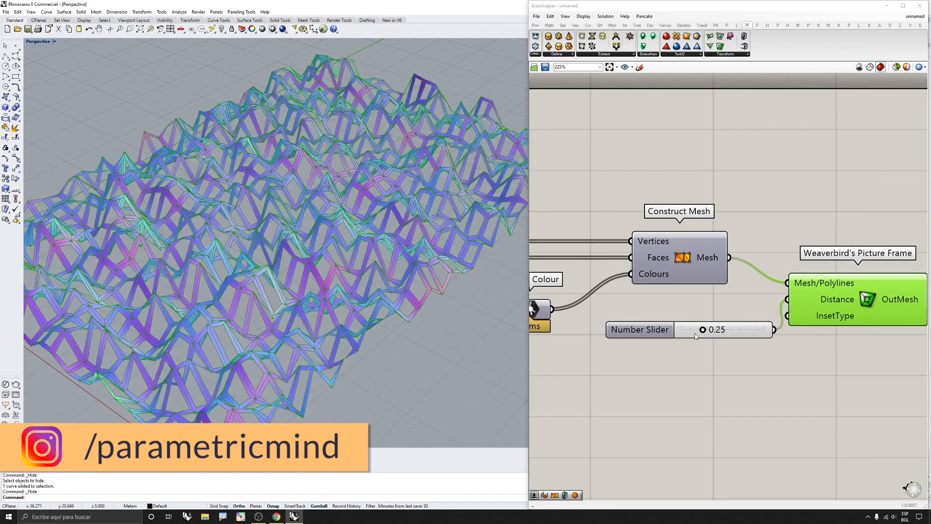
# Step: Raise the Picture Frame distance slider to 0.49 and inspect the wider frames
pyautogui.moveTo(703, 330); pyautogui.dragTo(724, 334)
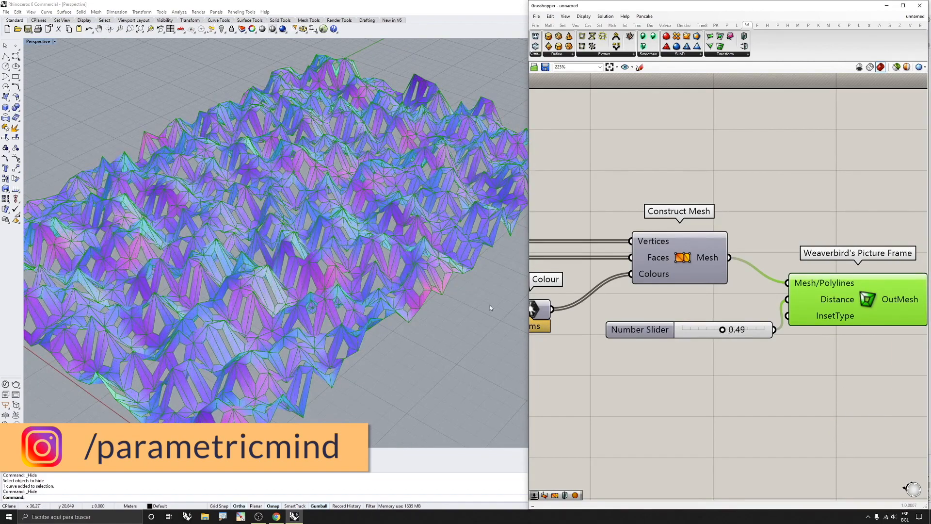
pyautogui.scroll(-2, 489, 307)
pyautogui.moveTo(489, 307)
pyautogui.mouseDown(button='right')
pyautogui.moveTo(512, 257)
pyautogui.moveTo(494, 296)
pyautogui.mouseUp(button='right')
pyautogui.scroll(-3, 533, 240)
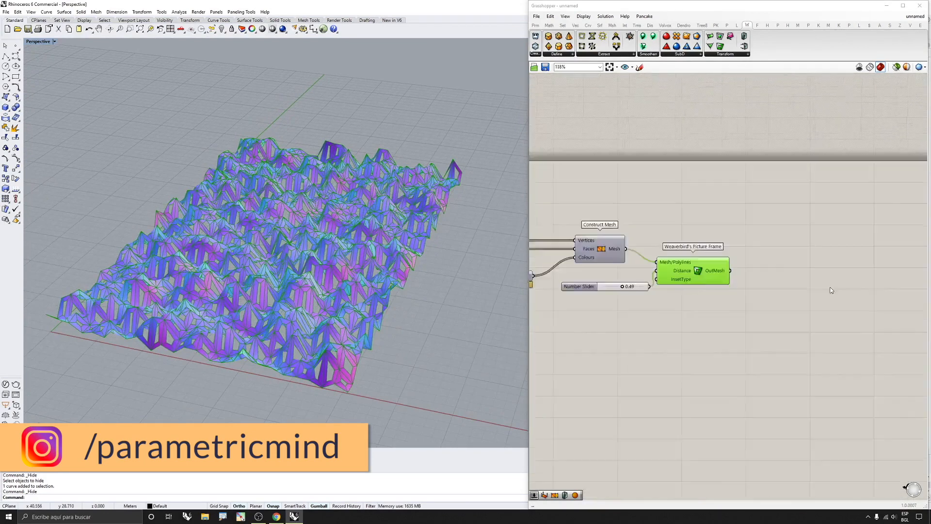
# Step: Add Weaverbird's Mesh Thicken and connect Picture Frame's OutMesh to its Mesh/Curves input
pyautogui.scroll(2, 831, 289)
pyautogui.click(731, 56)
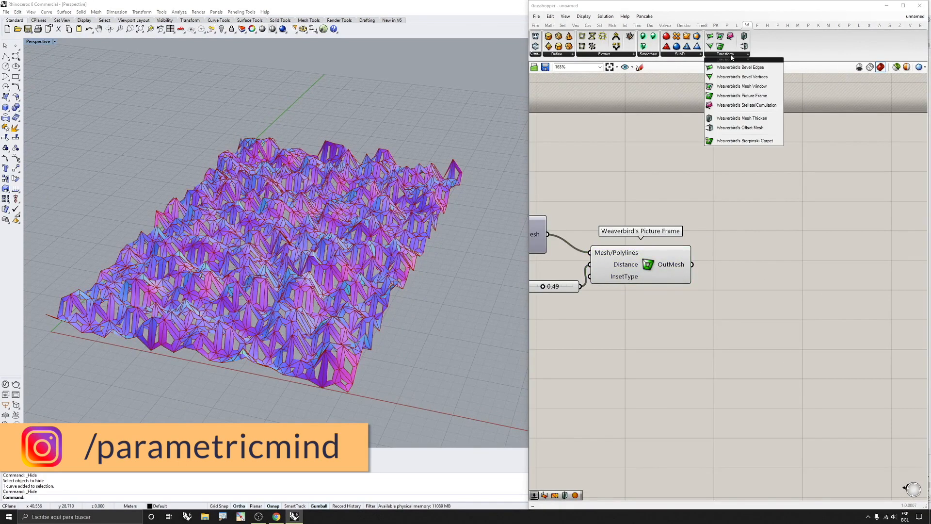
pyautogui.click(741, 117)
pyautogui.click(738, 260)
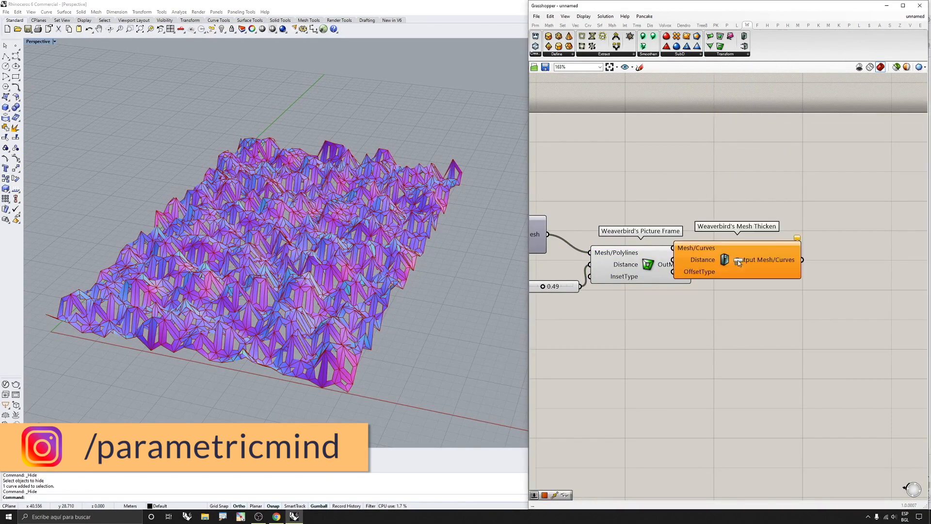
pyautogui.scroll(2, 781, 289)
pyautogui.moveTo(781, 289); pyautogui.dragTo(783, 290)
pyautogui.moveTo(677, 268); pyautogui.dragTo(680, 265)
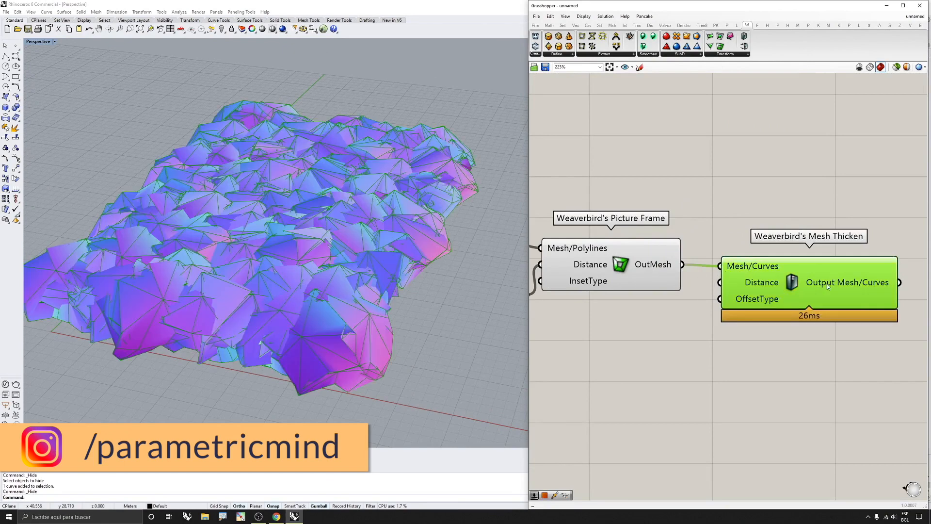
# Step: Connect the 0.49 number slider to Mesh Thicken's Distance input and inspect the thickened frames
pyautogui.scroll(-2, 731, 287)
pyautogui.moveTo(780, 280); pyautogui.dragTo(648, 289)
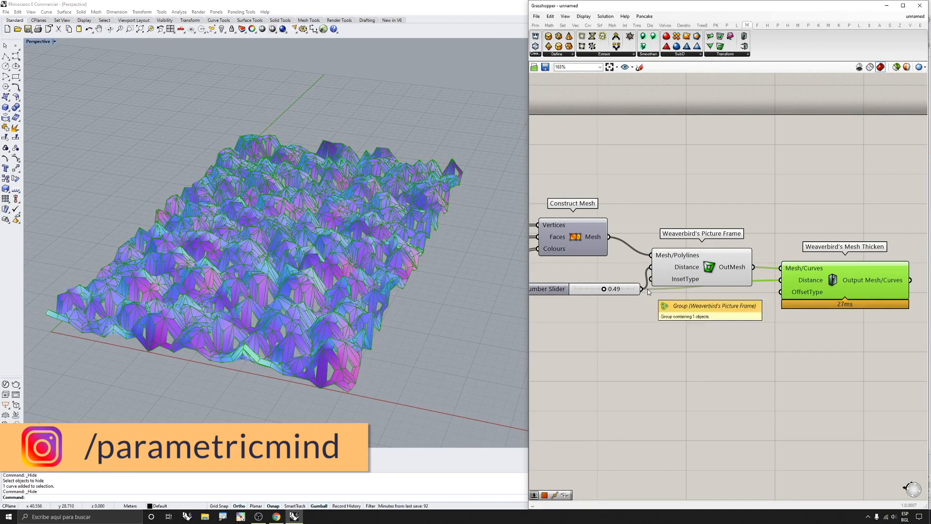
pyautogui.scroll(5, 355, 351)
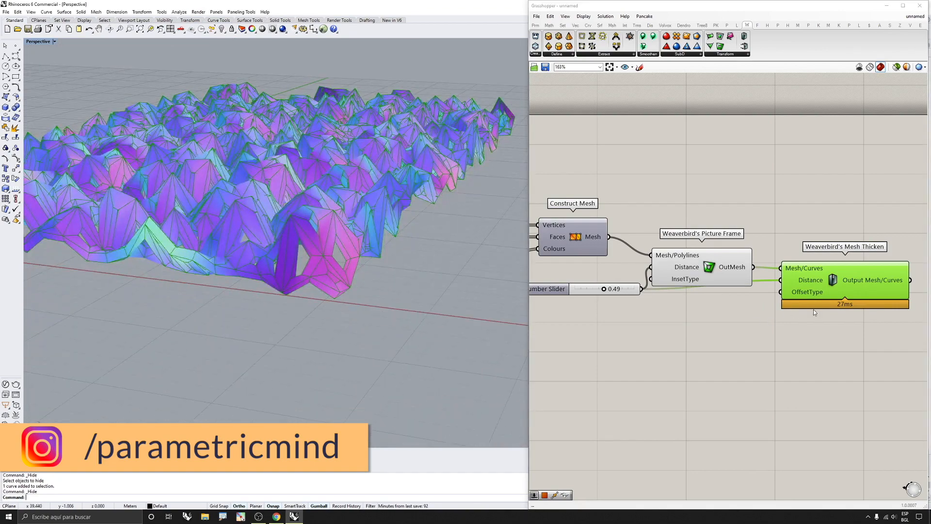
# Step: Set Picture Frame's slider to 0.45 and drive Mesh Thicken's Distance with a copied slider set to 0.20
pyautogui.moveTo(809, 288); pyautogui.dragTo(803, 313)
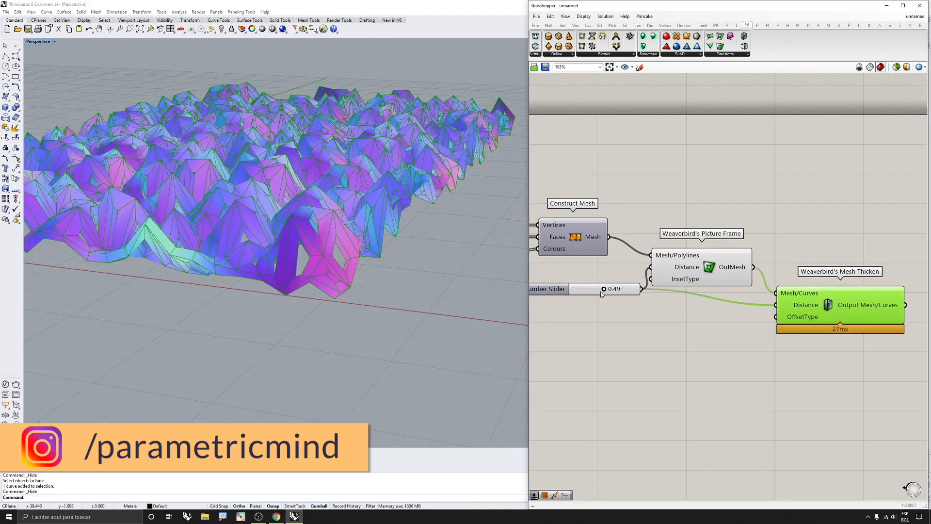
pyautogui.moveTo(604, 292); pyautogui.dragTo(635, 316)
pyautogui.click(626, 292)
pyautogui.hotkey('ctrl', 'c')
pyautogui.hotkey('ctrl', 'v')
pyautogui.moveTo(776, 306); pyautogui.dragTo(587, 320)
# Step: Select Picture Frame and Mesh Thicken together and turn off their previews
pyautogui.scroll(-4, 695, 313)
pyautogui.moveTo(754, 308); pyautogui.dragTo(752, 311)
pyautogui.moveTo(789, 249); pyautogui.dragTo(712, 331)
pyautogui.middleClick(734, 323)
pyautogui.click(760, 304)
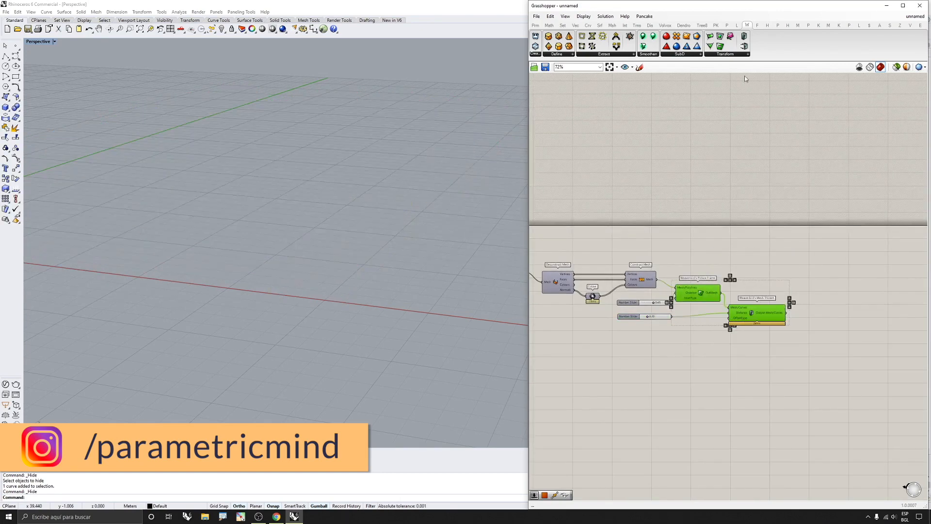
# Step: Add Weaverbird's Catmull-Clark Subdivision, connect Mesh Thicken's output to its Mesh/Curves input, and inspect the smoothed mesh
pyautogui.click(728, 54)
pyautogui.click(698, 54)
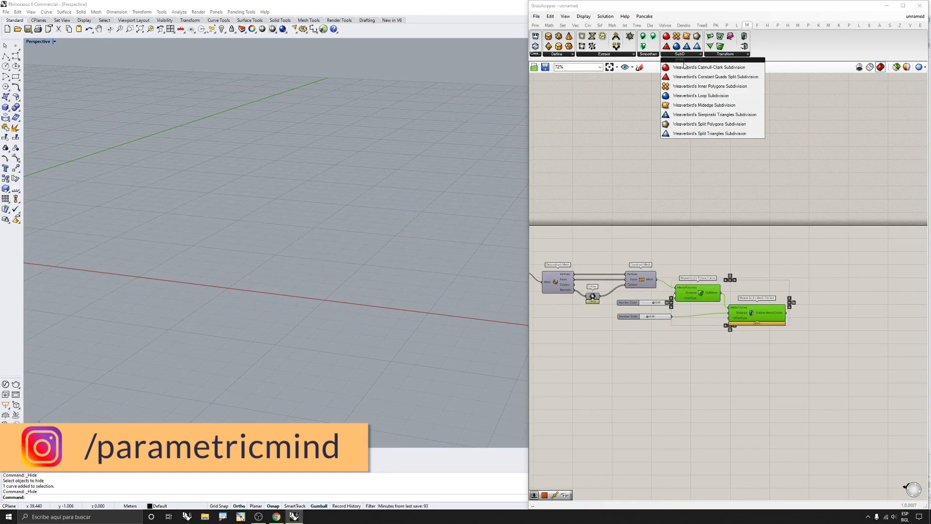
pyautogui.click(689, 67)
pyautogui.click(821, 333)
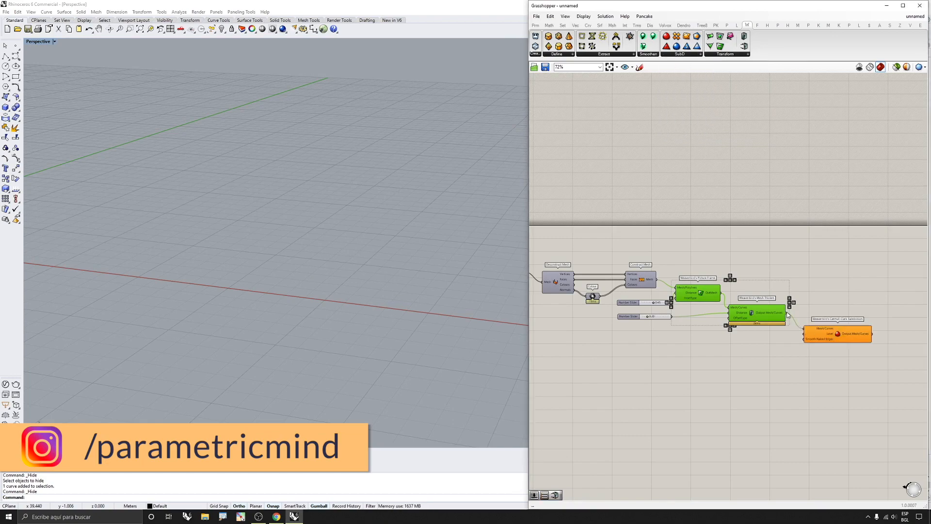
pyautogui.moveTo(787, 314); pyautogui.dragTo(785, 313)
pyautogui.moveTo(831, 335); pyautogui.dragTo(831, 325)
pyautogui.click(831, 298)
pyautogui.moveTo(427, 247); pyautogui.dragTo(385, 292, button='right')
pyautogui.scroll(3, 840, 334)
pyautogui.click(838, 331)
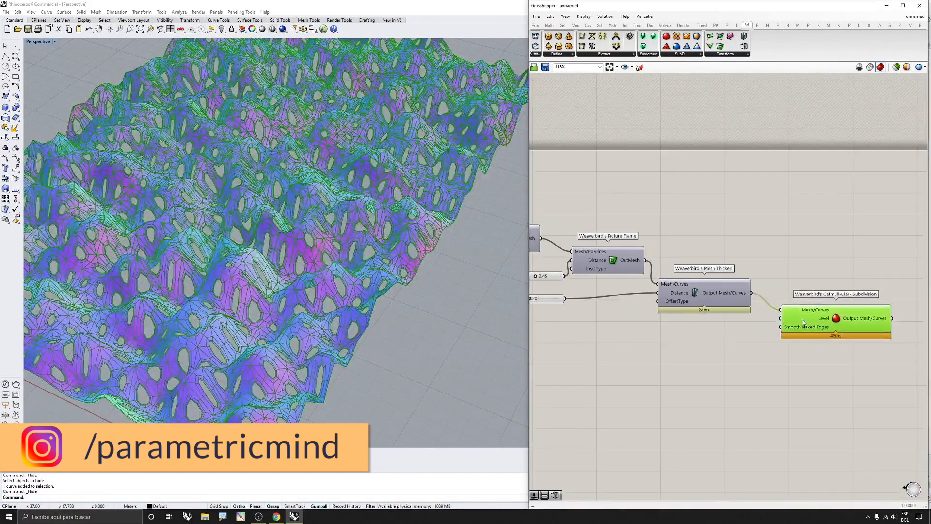
# Step: Add a Value List below Mesh Thicken and switch its display style to a value sequence with arrows
pyautogui.click(824, 277)
pyautogui.click(535, 25)
pyautogui.moveTo(665, 46); pyautogui.dragTo(736, 350)
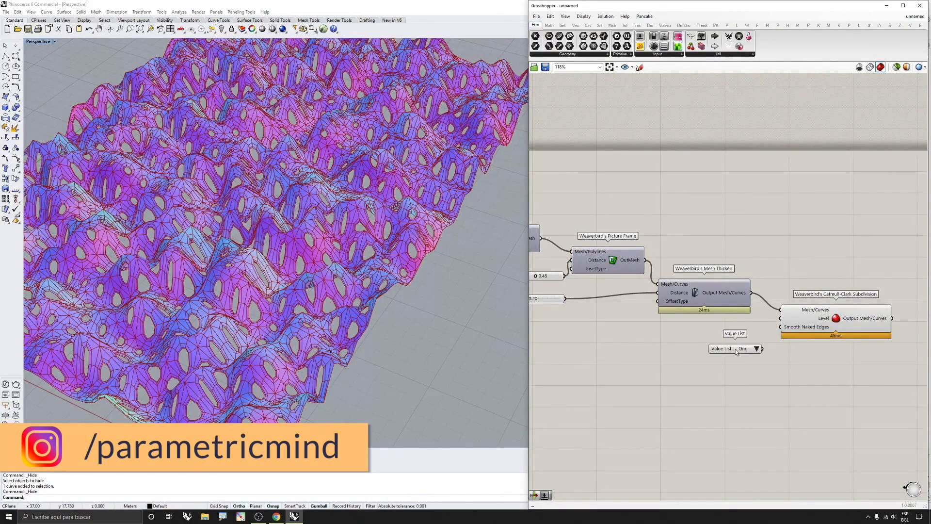
pyautogui.scroll(2, 744, 354)
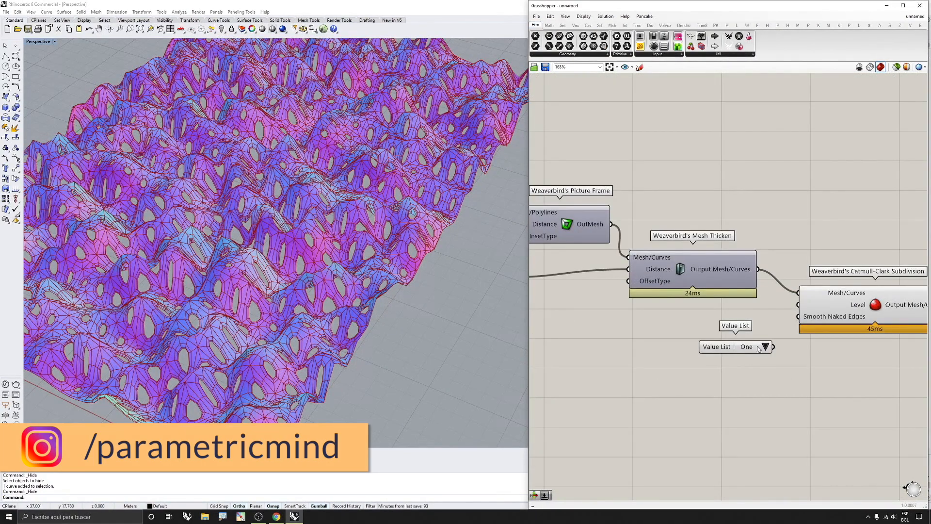
pyautogui.rightClick(758, 348)
pyautogui.click(770, 411)
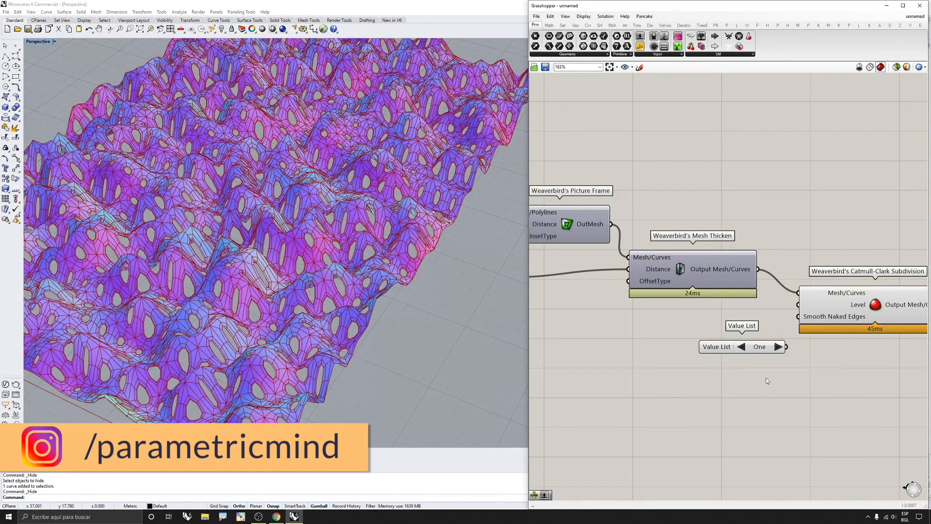
# Step: Set the Value List to Three and connect it to Catmull-Clark Subdivision's Level input
pyautogui.click(777, 347)
pyautogui.click(777, 347)
pyautogui.moveTo(795, 331); pyautogui.dragTo(786, 346)
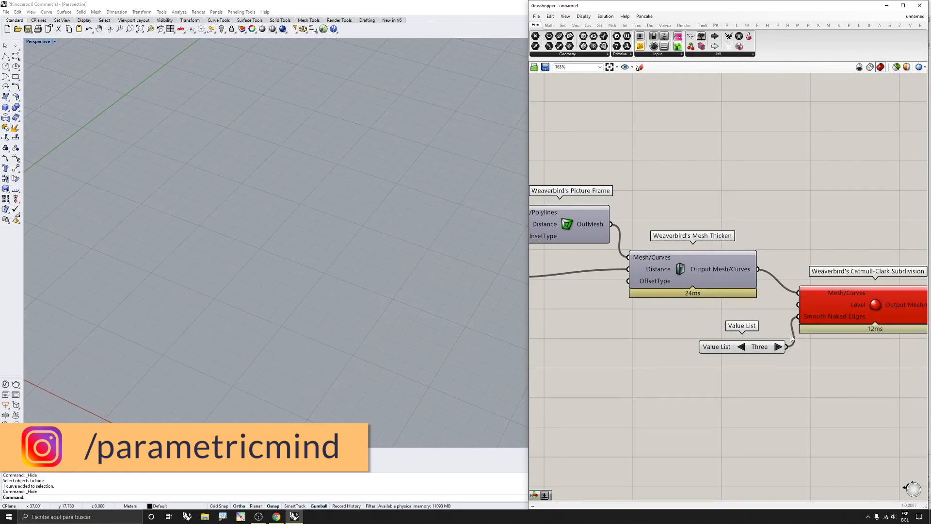
pyautogui.moveTo(801, 308); pyautogui.dragTo(789, 347)
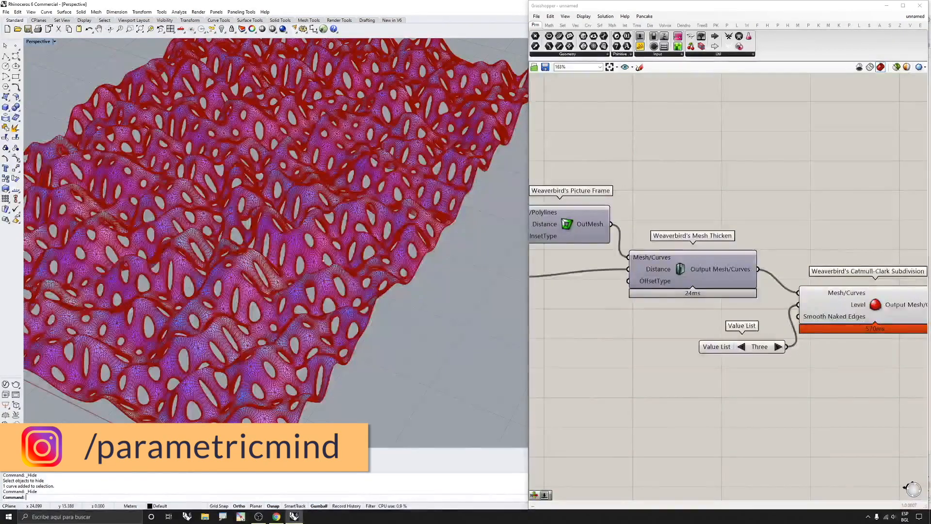
# Step: Try the Value List at Four for the subdivision level and return it to Three
pyautogui.scroll(2, 703, 347)
pyautogui.click(778, 346)
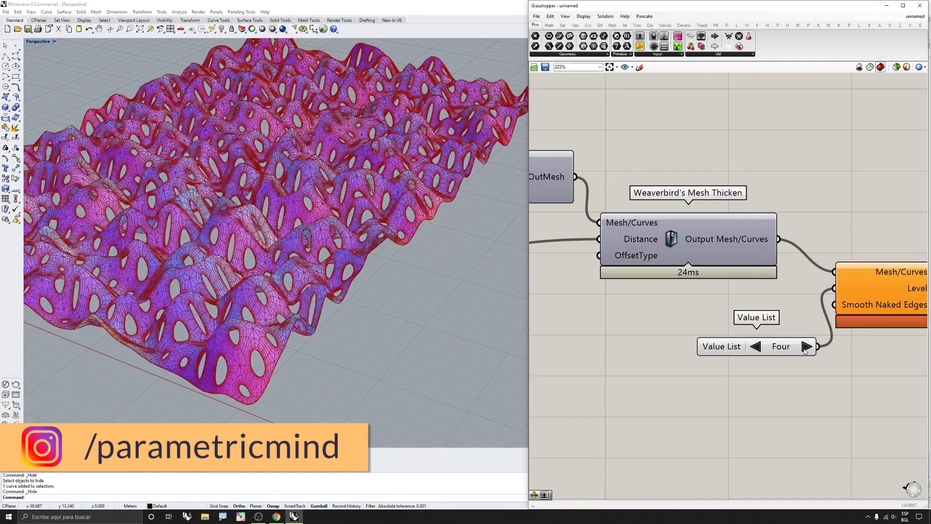
pyautogui.click(757, 347)
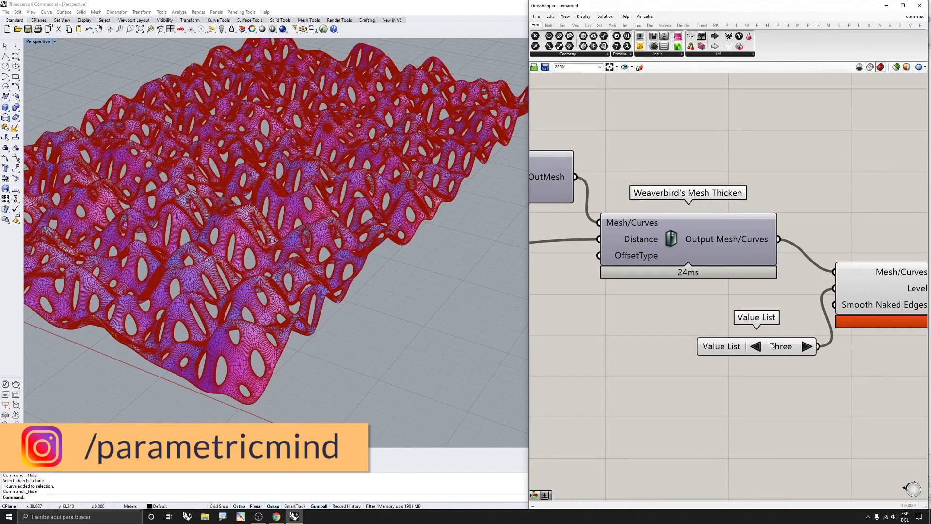
# Step: Move the Value List farther from the subdivision component and turn off Preview Mesh Edges
pyautogui.moveTo(772, 346); pyautogui.dragTo(741, 348)
pyautogui.scroll(-3, 311, 208)
pyautogui.moveTo(310, 209)
pyautogui.mouseDown(button='right')
pyautogui.moveTo(383, 193)
pyautogui.moveTo(297, 211)
pyautogui.mouseUp(button='right')
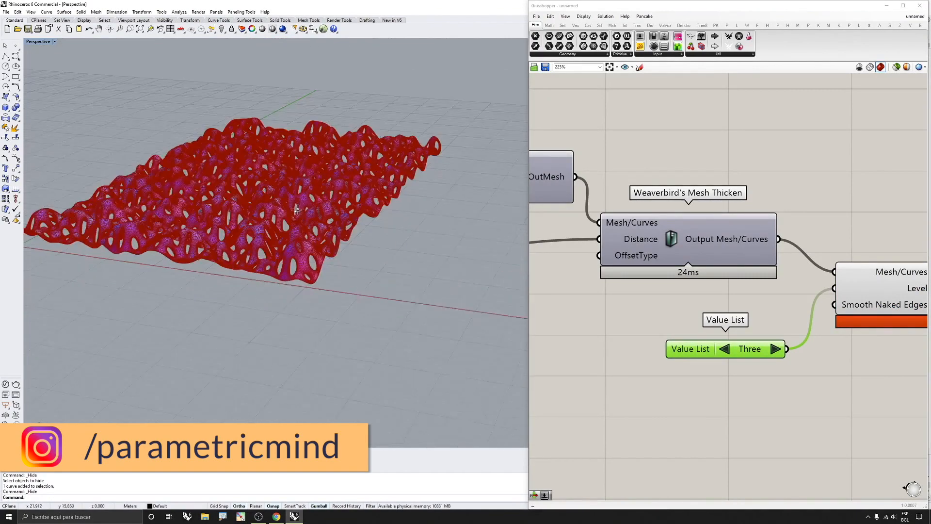
pyautogui.click(584, 16)
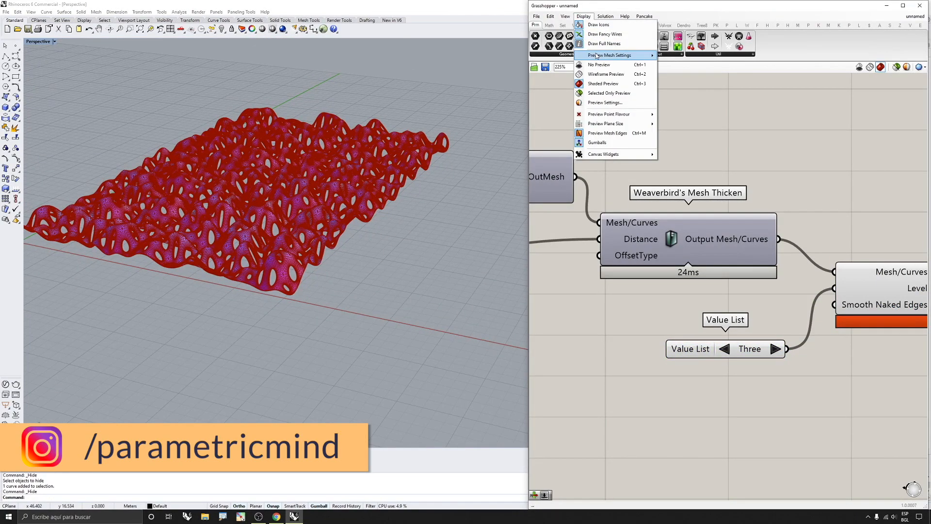
pyautogui.click(603, 136)
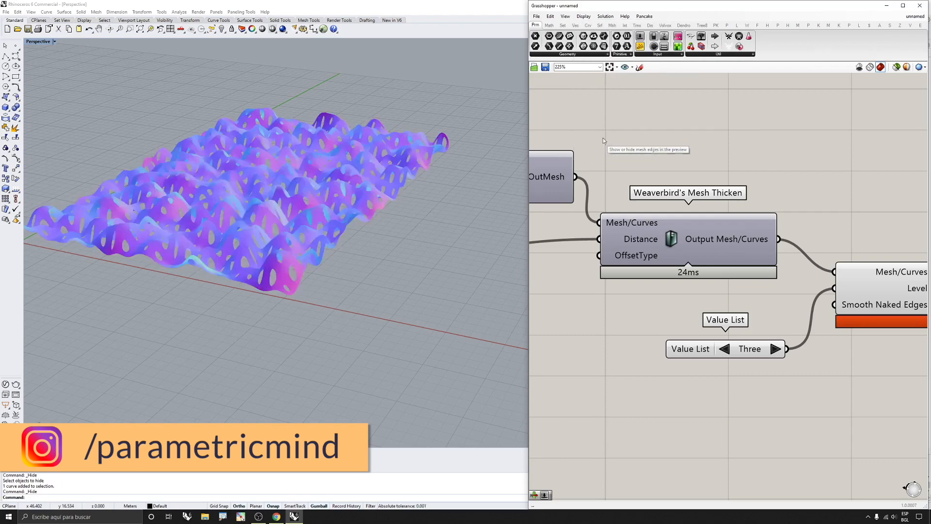
# Step: Raise the first control handle of the third Graph Mapper's Bezier curve slightly and inspect the mesh
pyautogui.moveTo(243, 209); pyautogui.dragTo(252, 242, button='right')
pyautogui.scroll(3, 248, 221)
pyautogui.scroll(-8, 723, 233)
pyautogui.scroll(-3, 567, 236)
pyautogui.moveTo(567, 237); pyautogui.dragTo(700, 233, button='right')
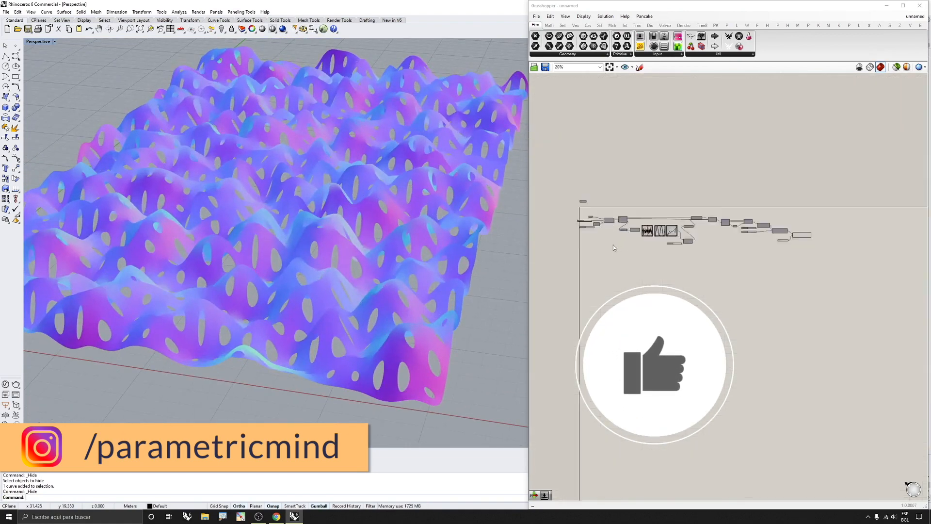
pyautogui.scroll(10, 662, 228)
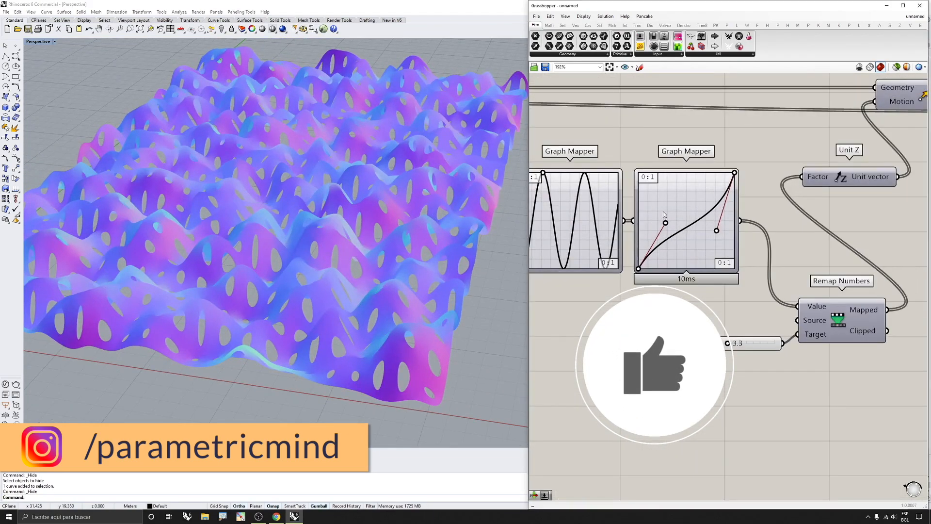
pyautogui.moveTo(665, 222); pyautogui.dragTo(665, 210)
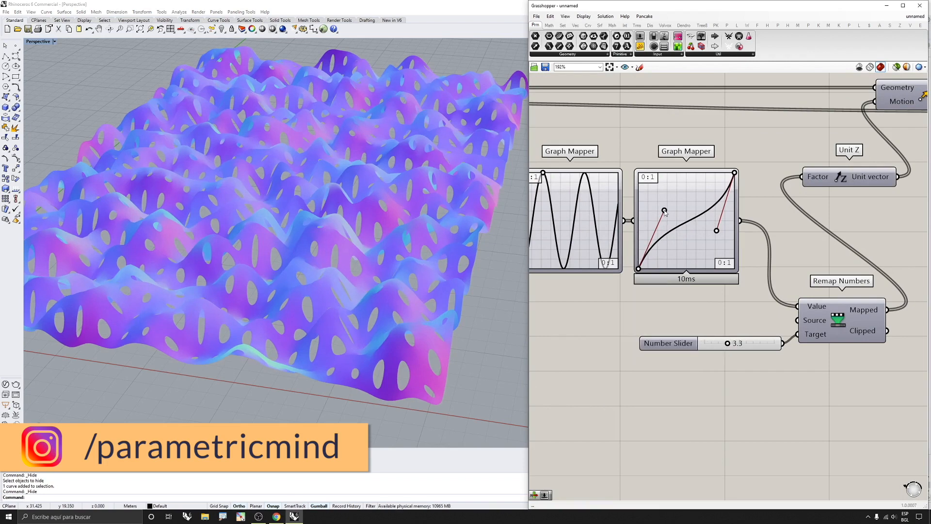
pyautogui.moveTo(404, 171); pyautogui.dragTo(339, 121, button='right')
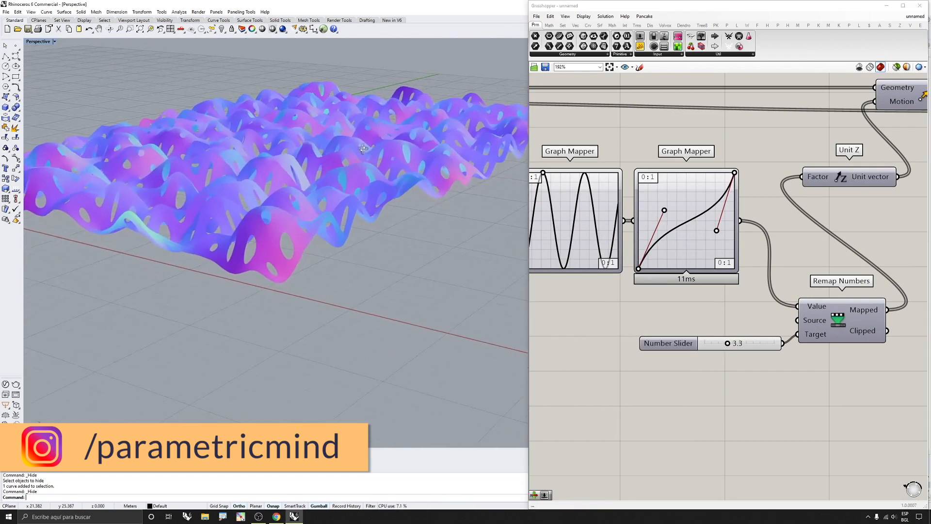
# Step: Tighten the sine Graph Mapper's wave slightly, adjust the noise Graph Mapper's second handle, and inspect the new relief
pyautogui.scroll(-3, 667, 224)
pyautogui.scroll(2, 584, 203)
pyautogui.scroll(4, 584, 202)
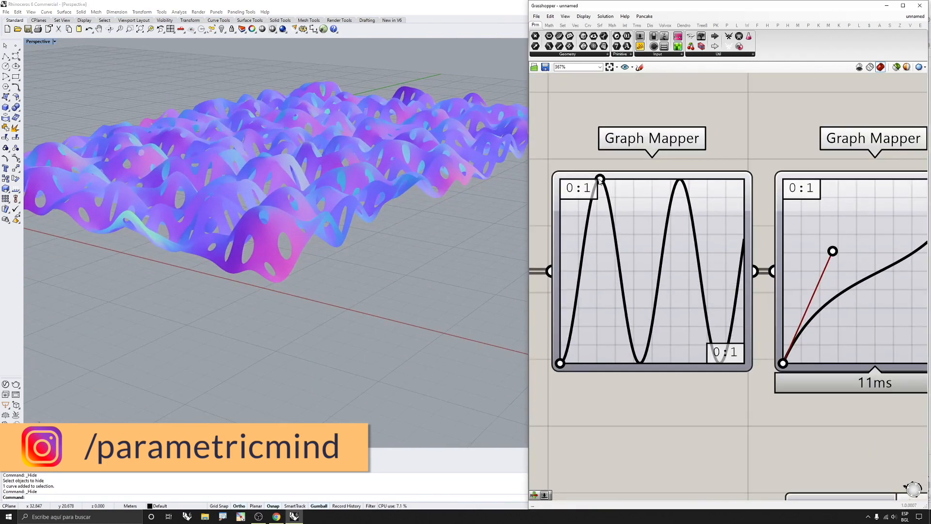
pyautogui.moveTo(596, 181); pyautogui.dragTo(594, 179)
pyautogui.scroll(-3, 468, 183)
pyautogui.scroll(-4, 679, 243)
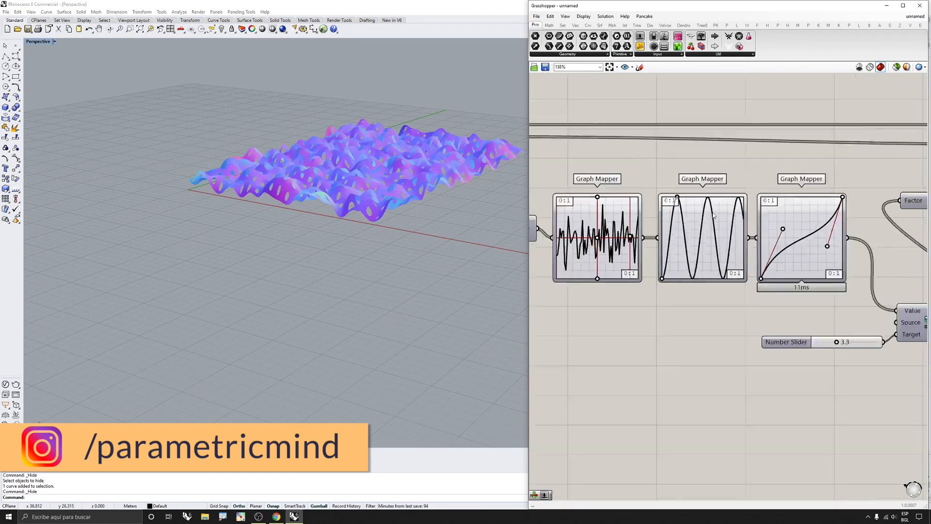
pyautogui.scroll(4, 657, 242)
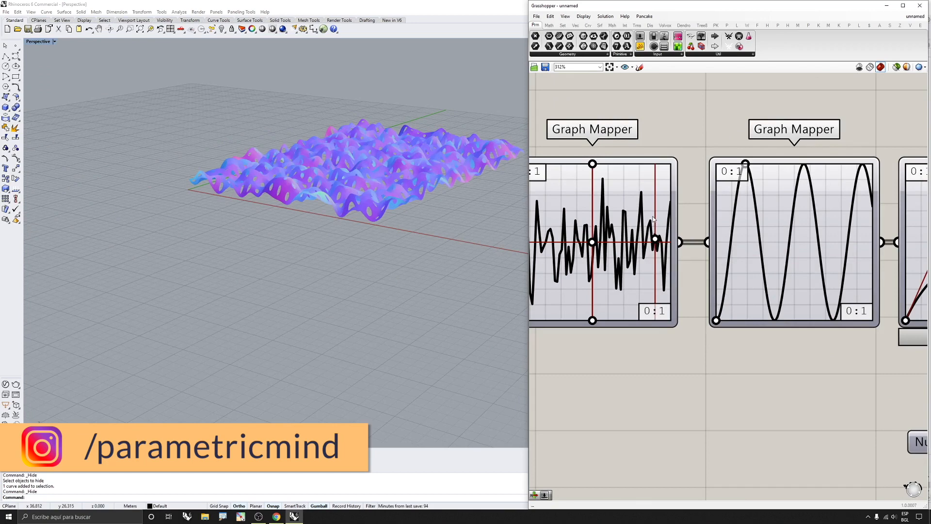
pyautogui.moveTo(654, 219); pyautogui.dragTo(641, 198)
pyautogui.moveTo(333, 211); pyautogui.dragTo(311, 218, button='right')
# Step: Pull the Bezier Graph Mapper's first control handle down toward the diagonal's underside to give the curve a sagging shape
pyautogui.scroll(-4, 676, 264)
pyautogui.scroll(-2, 672, 276)
pyautogui.scroll(4, 810, 267)
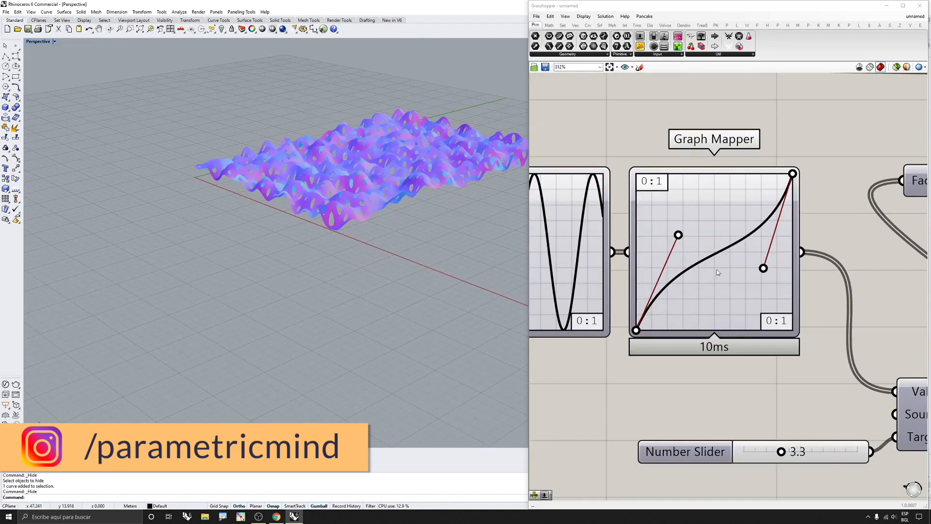
pyautogui.moveTo(681, 240); pyautogui.dragTo(718, 294)
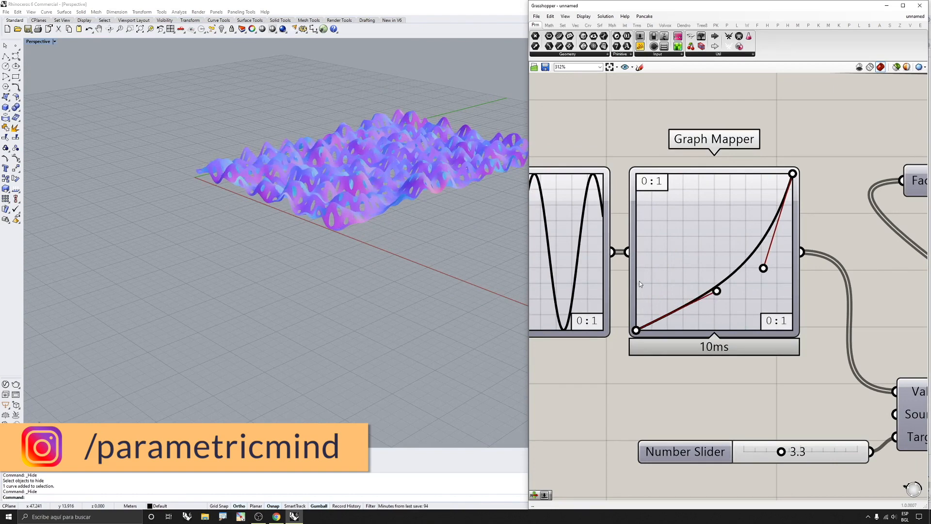
# Step: Try raising the Bezier curve's start point, return it to the graph's origin corner, and inspect the mesh
pyautogui.moveTo(636, 330); pyautogui.dragTo(639, 281)
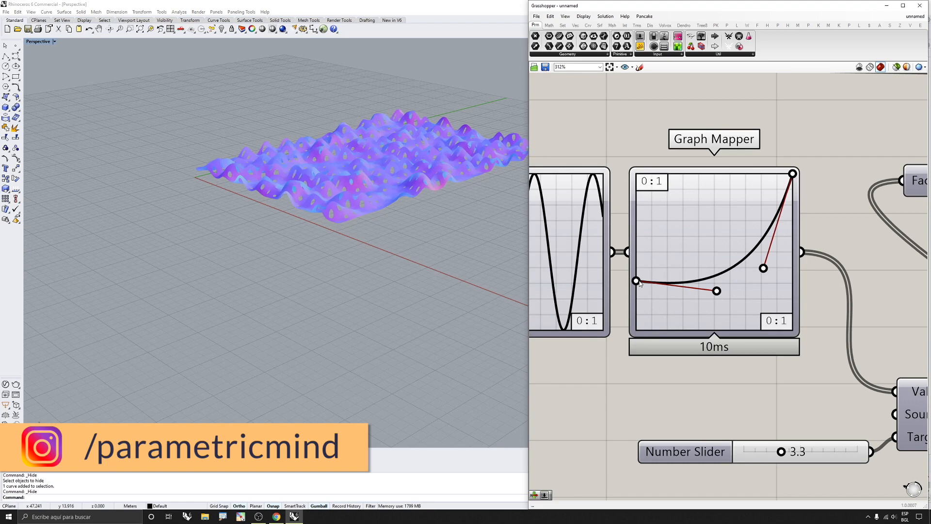
pyautogui.moveTo(643, 182); pyautogui.dragTo(636, 329)
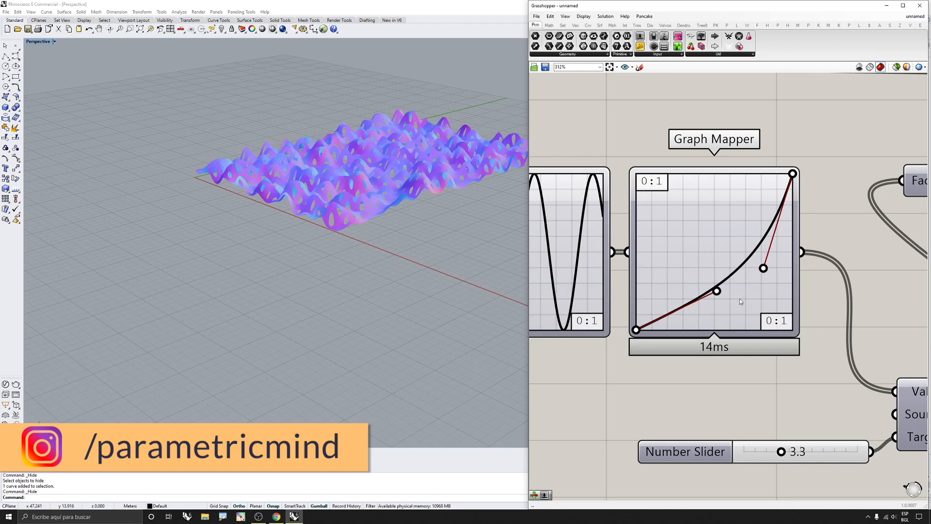
pyautogui.moveTo(352, 240); pyautogui.dragTo(375, 199, button='right')
# Step: Bake the Catmull-Clark Subdivision mesh, turn off the Grasshopper preview and close the Grasshopper window
pyautogui.scroll(-13, 726, 276)
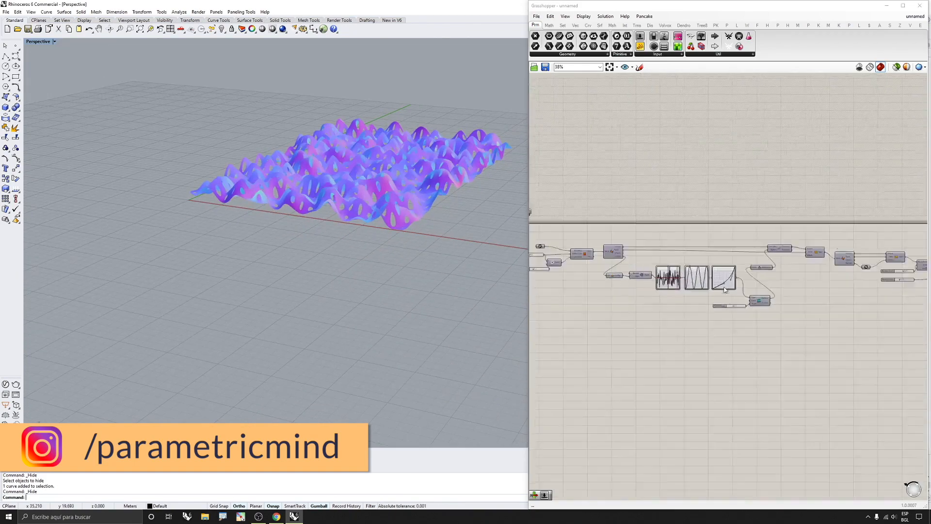
pyautogui.scroll(6, 858, 283)
pyautogui.scroll(3, 788, 274)
pyautogui.middleClick(772, 278)
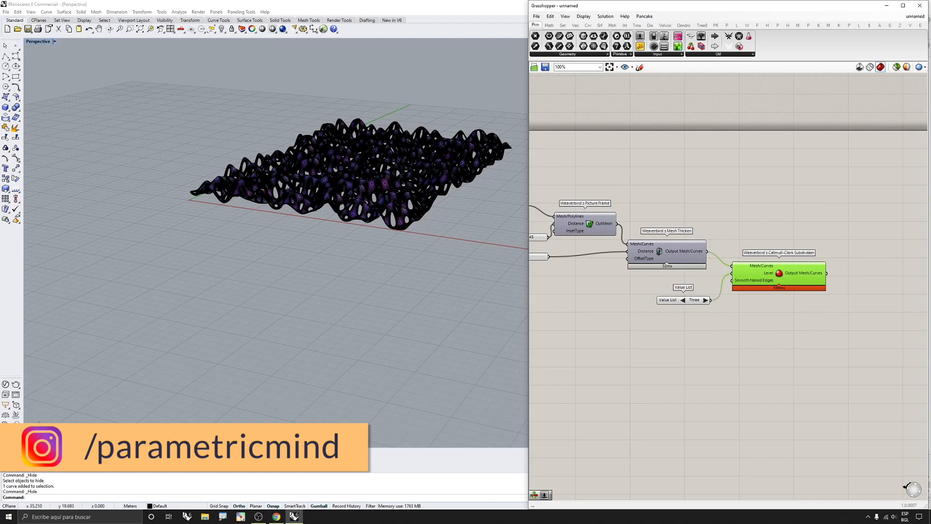
pyautogui.click(859, 65)
pyautogui.click(919, 5)
# Step: Frame the baked mesh in the Perspective viewport and set its display mode to Rendered
pyautogui.moveTo(287, 127); pyautogui.dragTo(280, 153, button='right')
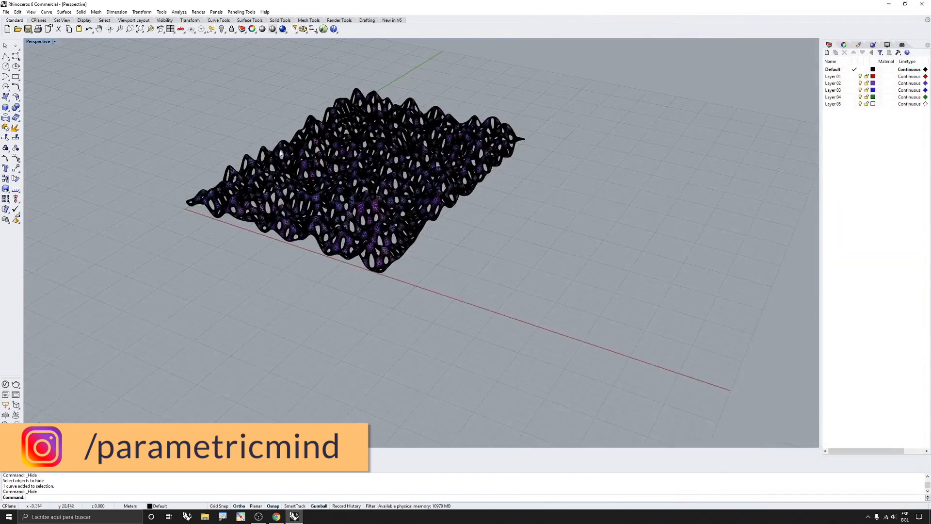
pyautogui.scroll(5, 281, 152)
pyautogui.scroll(-4, 311, 160)
pyautogui.moveTo(388, 150); pyautogui.dragTo(453, 214, button='right')
pyautogui.scroll(3, 372, 139)
pyautogui.scroll(3, 690, 160)
pyautogui.scroll(-3, 606, 199)
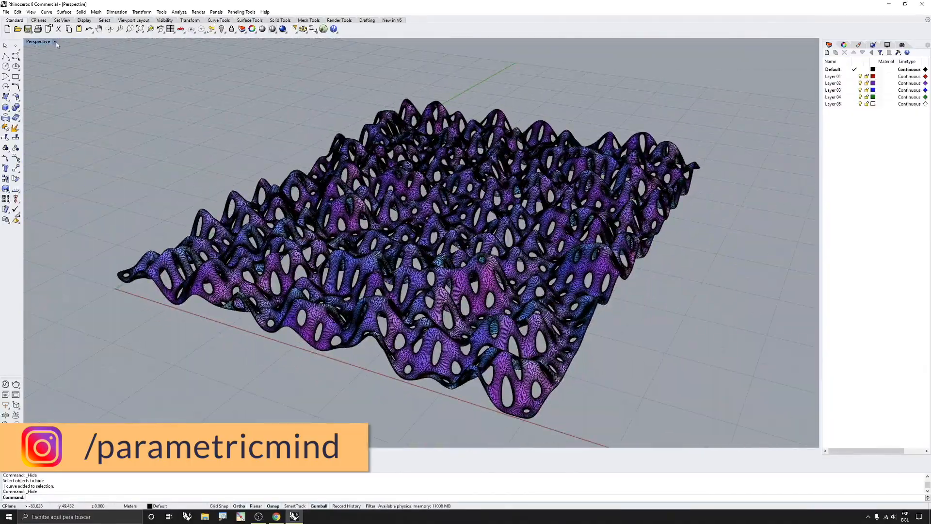
pyautogui.click(54, 41)
pyautogui.click(45, 80)
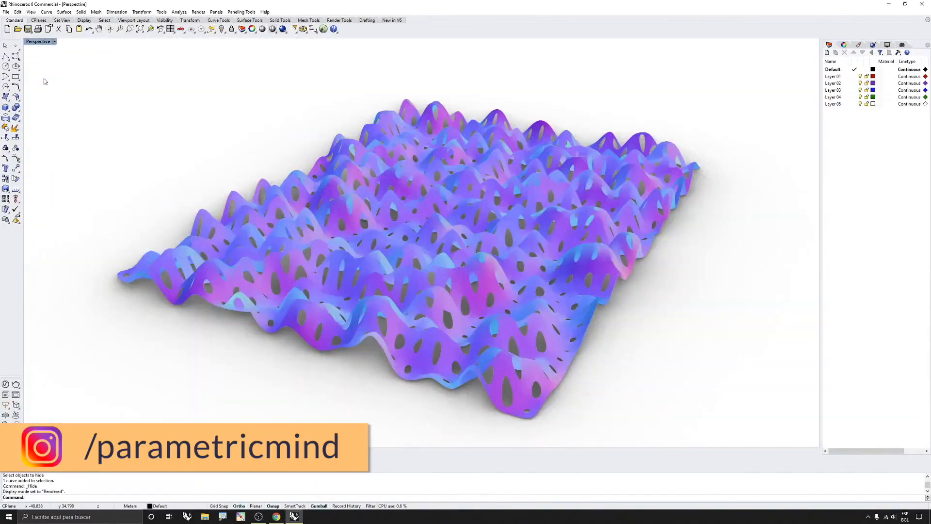
# Step: Toggle Mesh Wires on and off in the Rendered display settings to compare the mesh, leaving them off
pyautogui.click(887, 44)
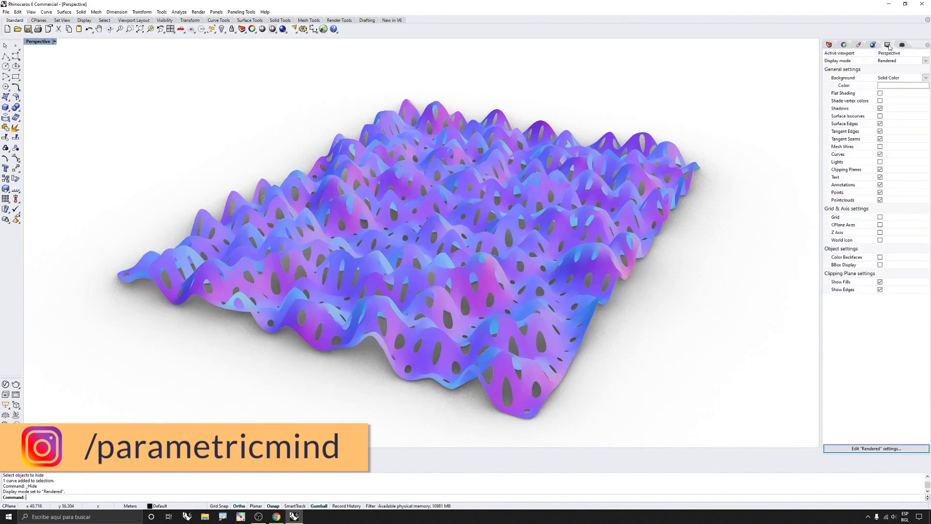
pyautogui.click(880, 146)
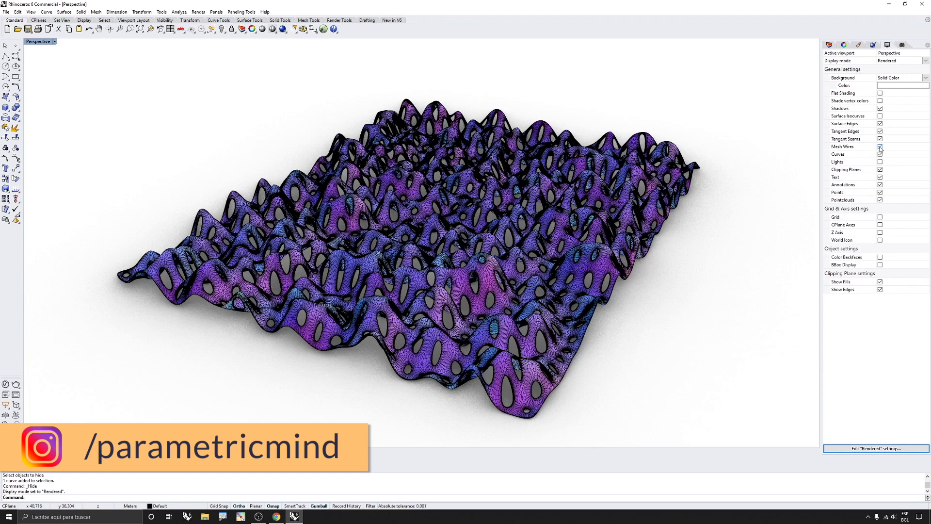
pyautogui.click(880, 146)
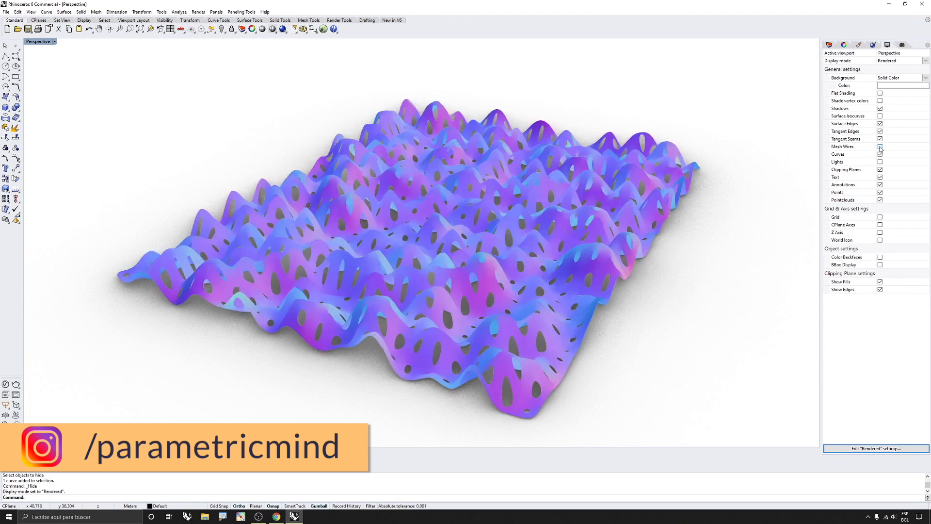
pyautogui.click(880, 147)
pyautogui.click(880, 146)
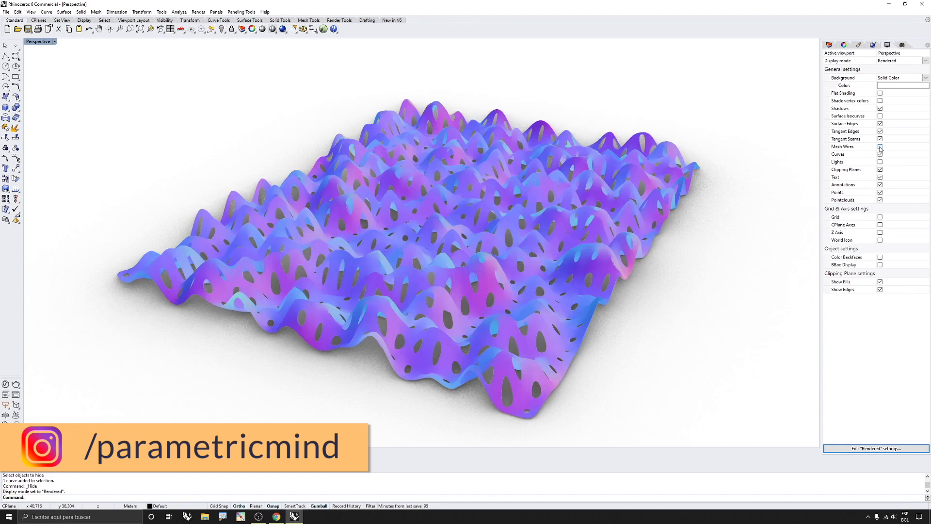